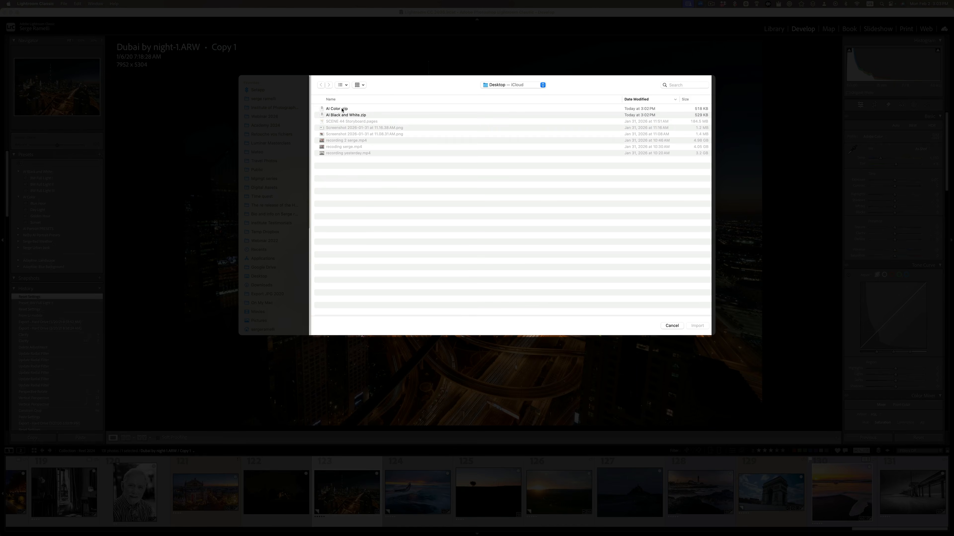
# Step: Select AI Color .zip and AI Black and White.zip on the Desktop for preset import, and cancel the import
pyautogui.click(341, 110)
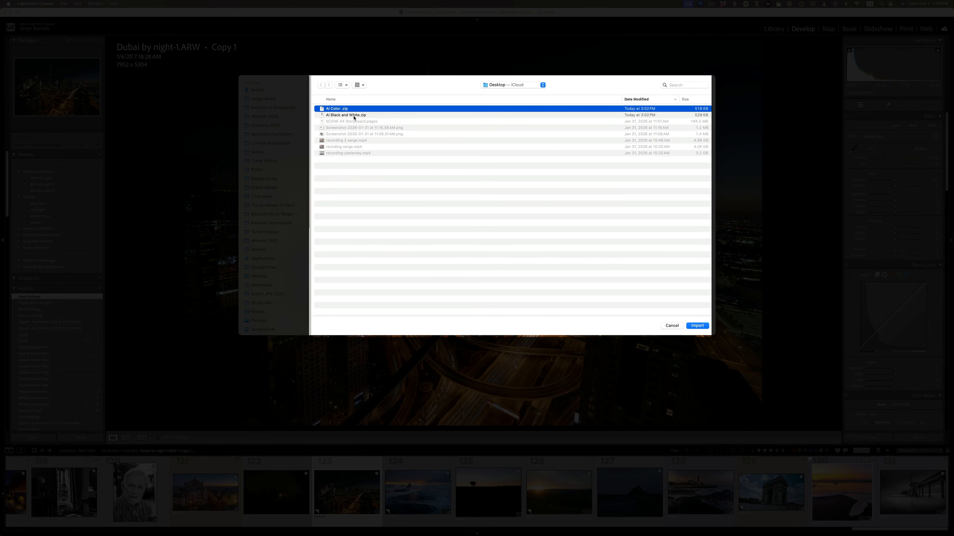
pyautogui.keyDown('shift'); pyautogui.click(354, 115); pyautogui.keyUp('shift')
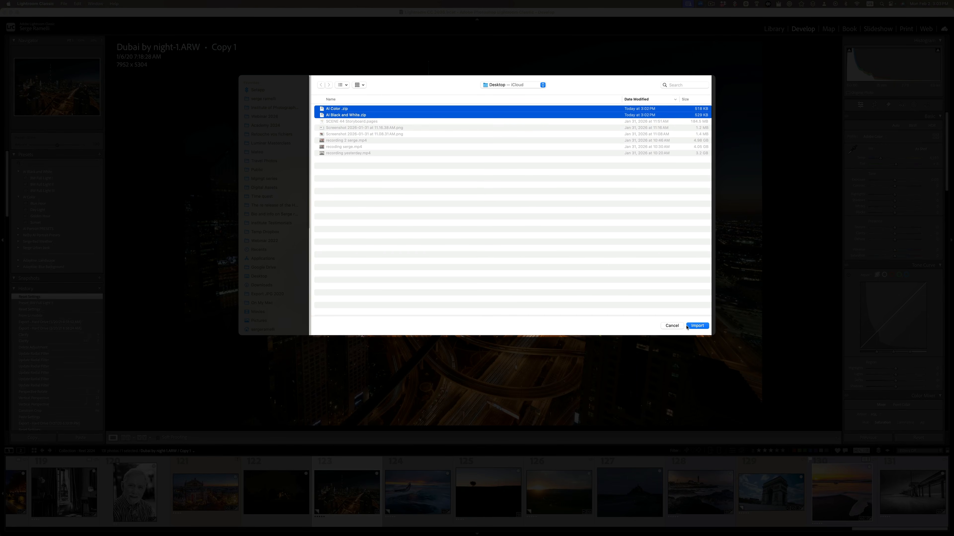
pyautogui.click(676, 326)
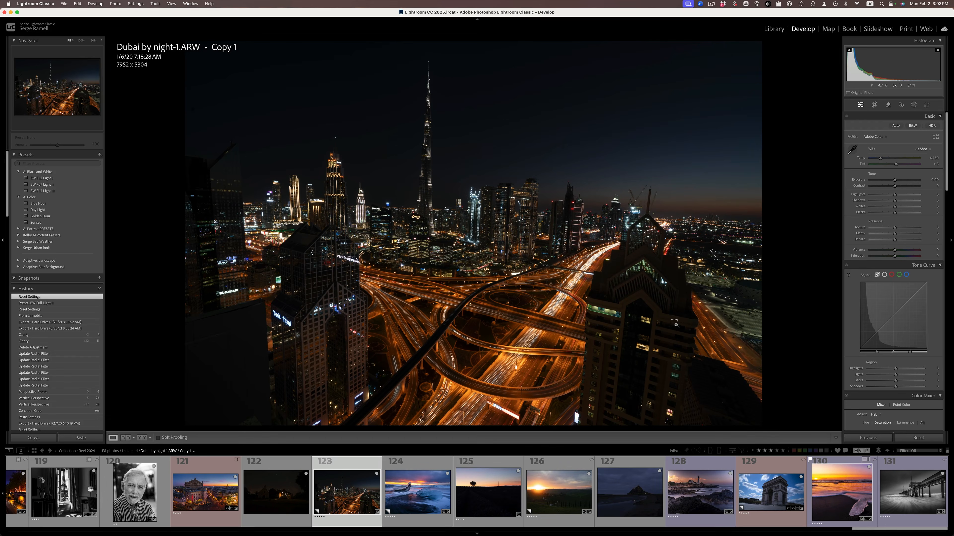
# Step: Switch to Lightroom and open the preset import dialog for the personal presets
pyautogui.press('super+space')
pyautogui.write('lig')
pyautogui.press('Return')
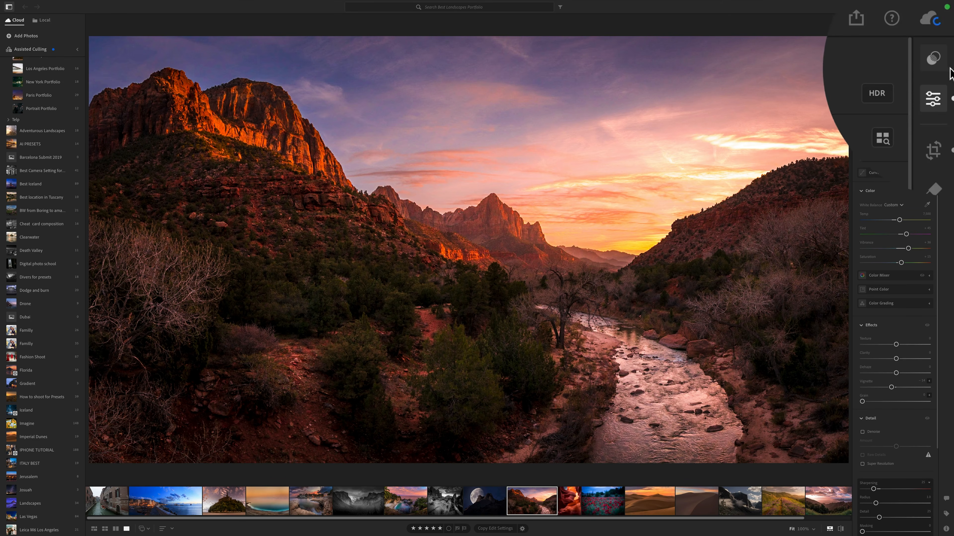
pyautogui.click(946, 22)
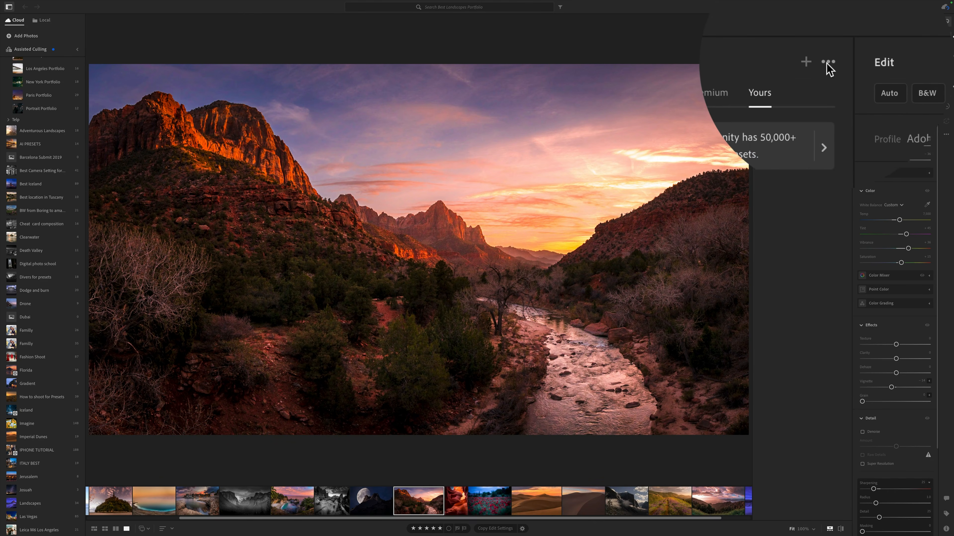
pyautogui.click(844, 23)
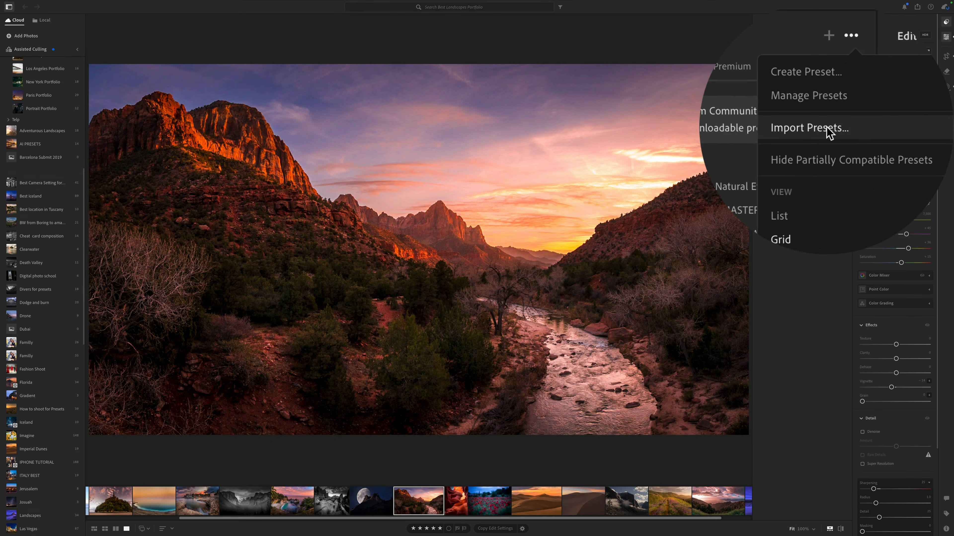
pyautogui.click(786, 154)
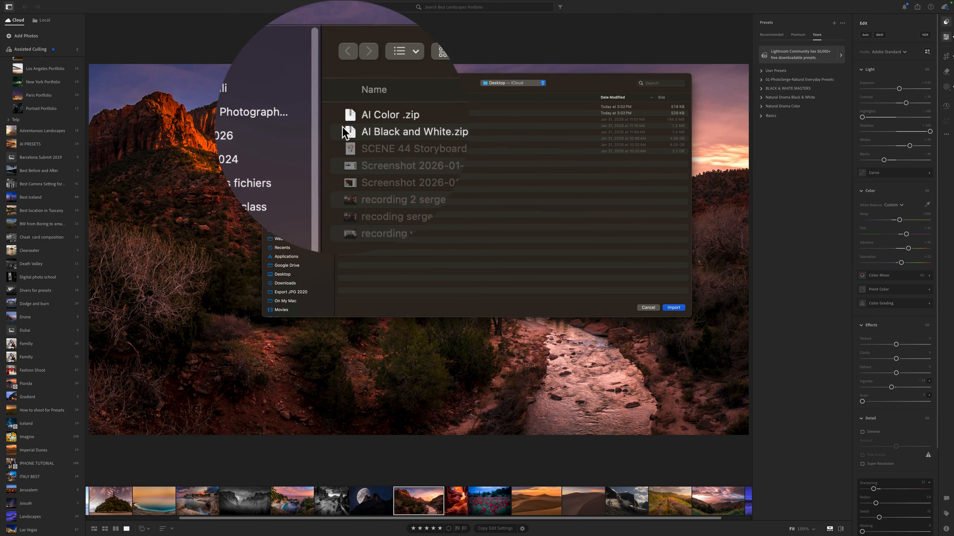
# Step: Select the AI Color and AI Black and White archives in Lightroom's import dialog, and cancel without importing
pyautogui.click(361, 107)
pyautogui.keyDown('shift'); pyautogui.click(360, 113); pyautogui.keyUp('shift')
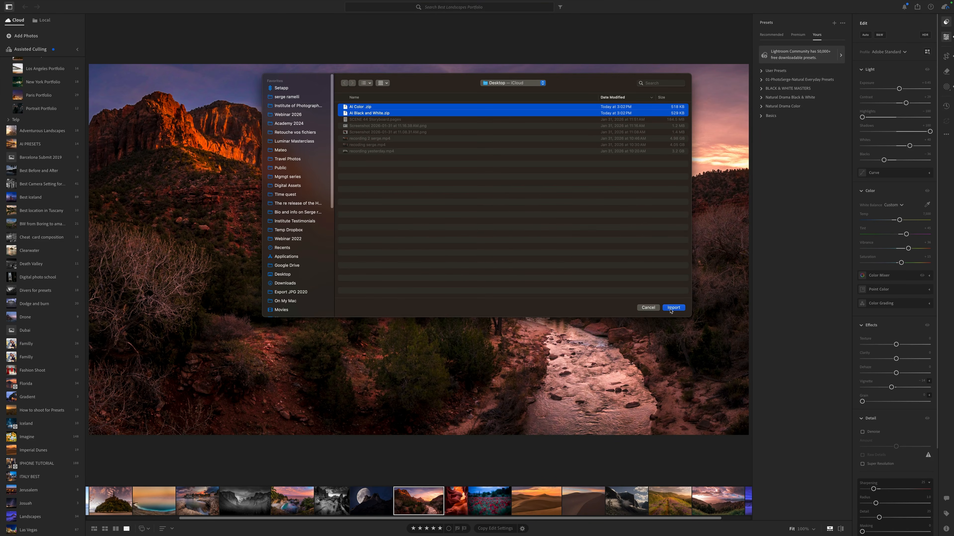
pyautogui.click(648, 308)
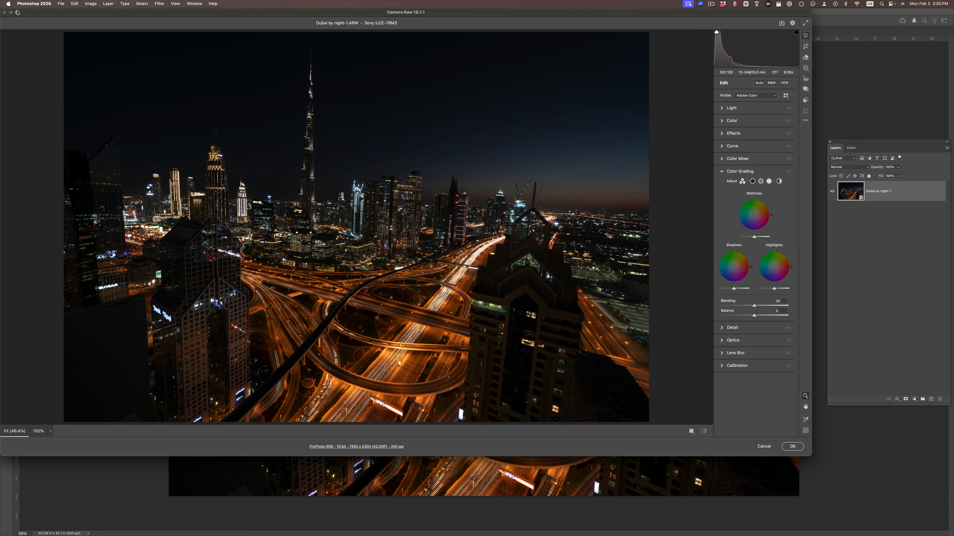
# Step: Switch to Photoshop's Camera Raw and open its profile and preset import dialog at the Desktop folder
pyautogui.click(17, 12)
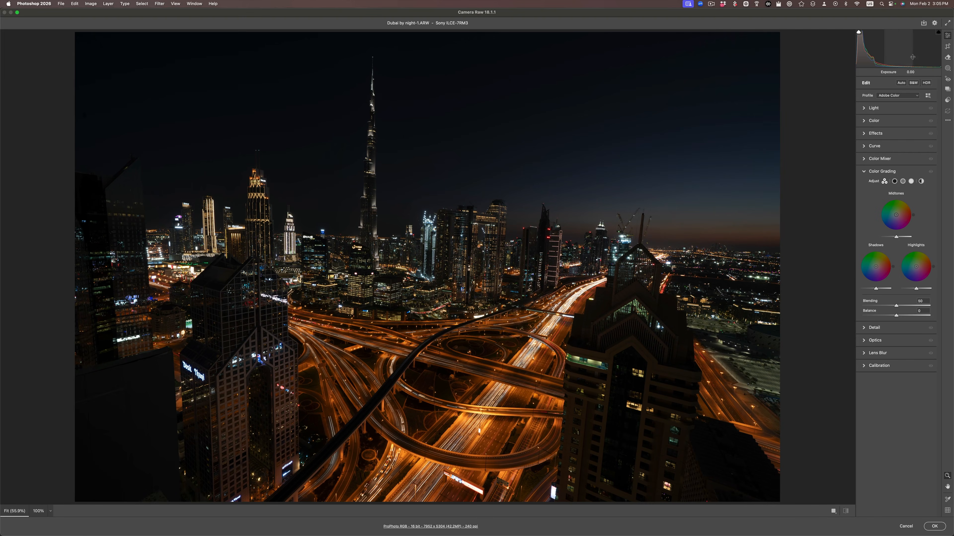
pyautogui.click(939, 129)
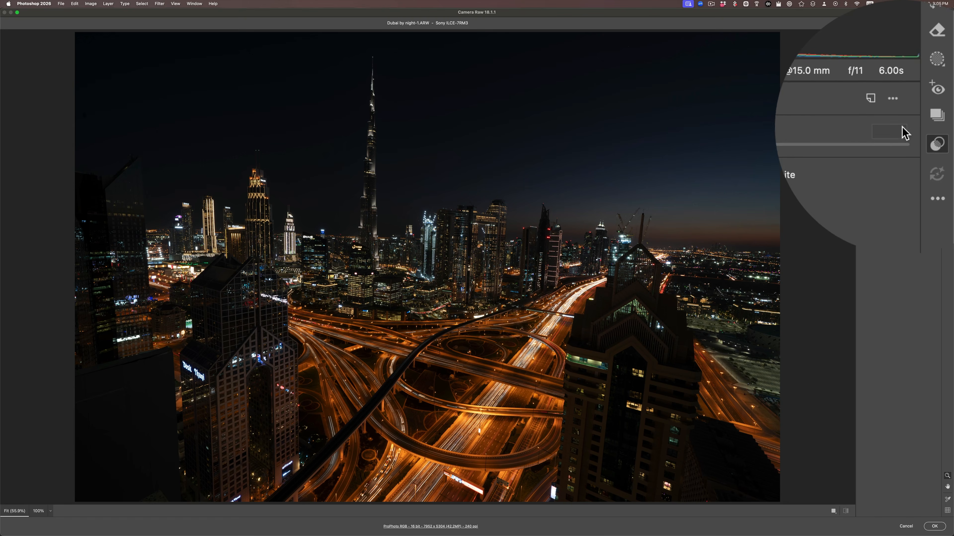
pyautogui.click(893, 119)
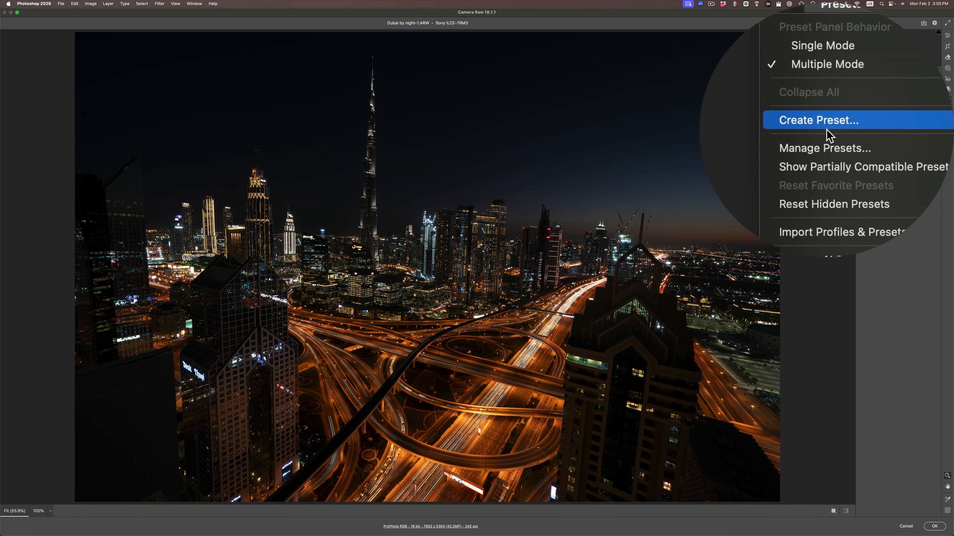
pyautogui.click(829, 172)
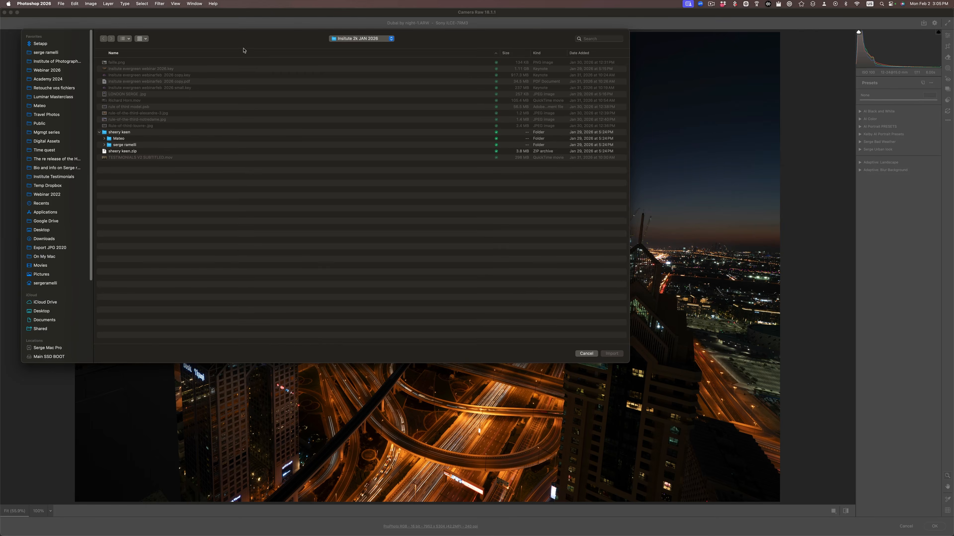
pyautogui.press('super+d')
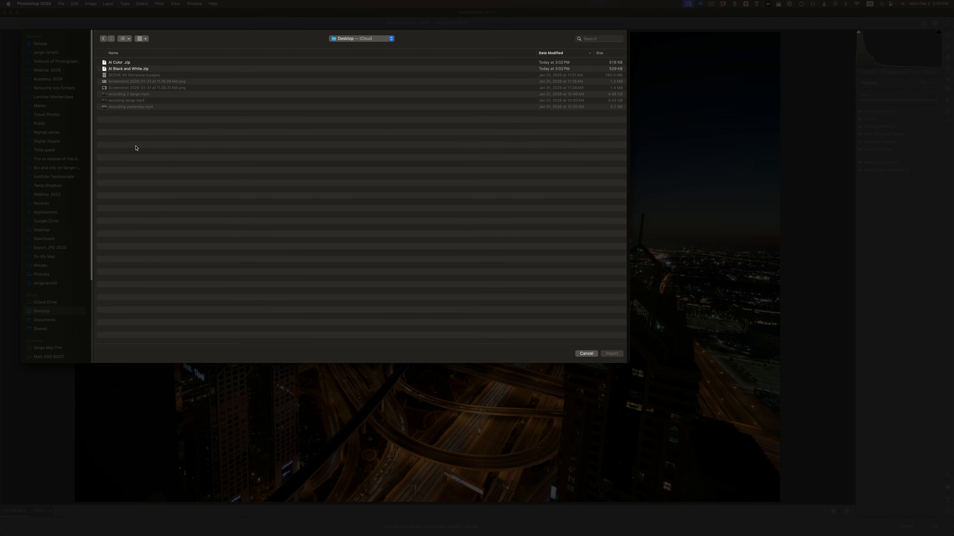
# Step: Select AI Color .zip and AI Black and White.zip one at a time, and cancel the Camera Raw import
pyautogui.click(127, 63)
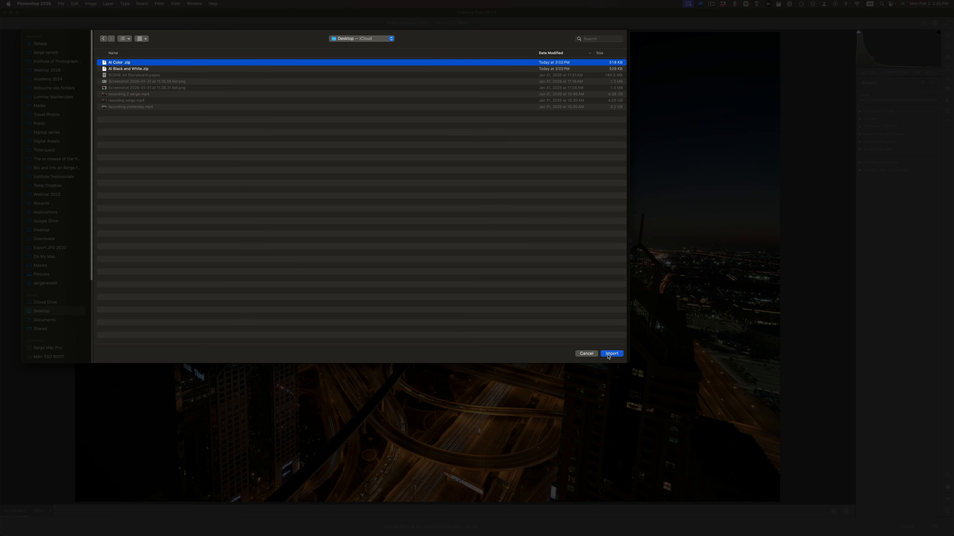
pyautogui.click(144, 69)
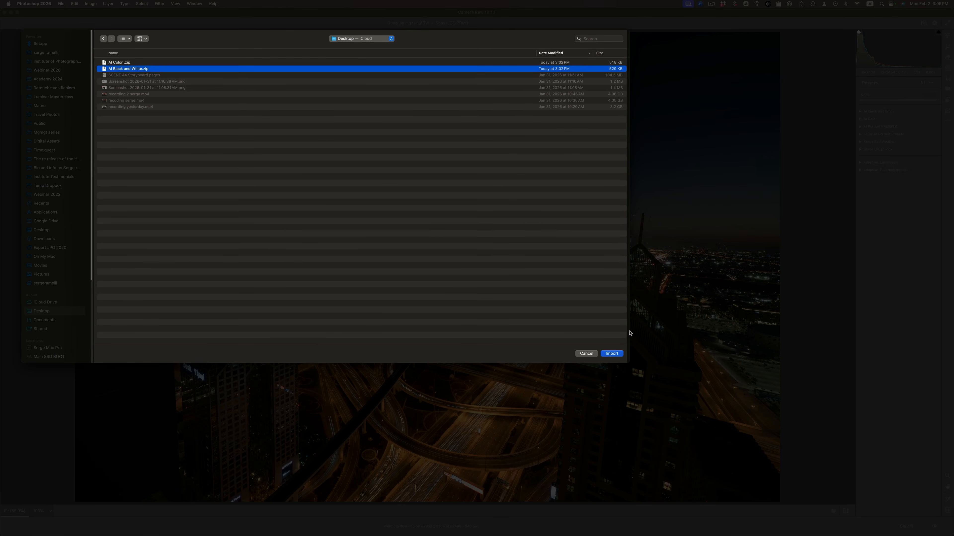
pyautogui.click(589, 352)
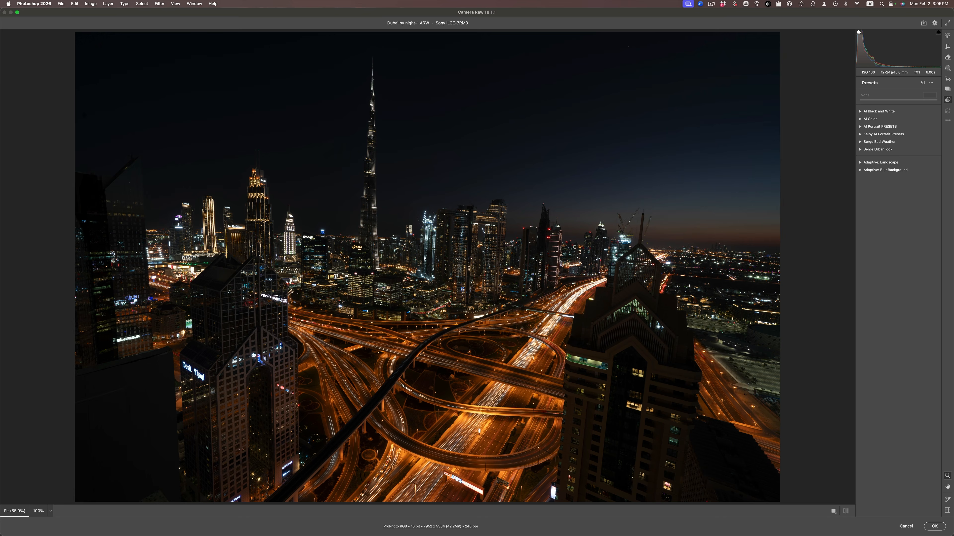
# Step: Switch to Lightroom Classic and set Blacks to -9 and Whites to +73 on the Dubai night photo, checking black clipping
pyautogui.press('super+Tab')
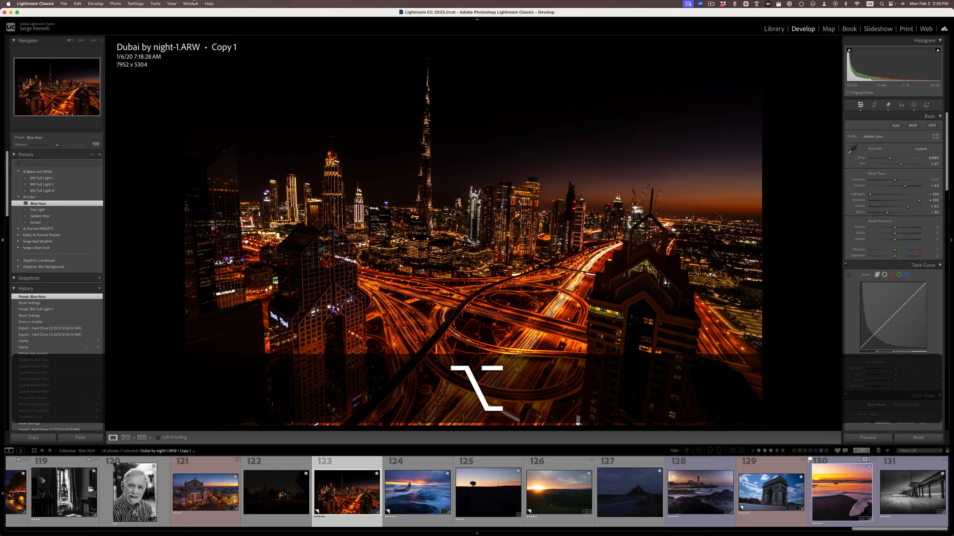
pyautogui.keyDown('alt'); pyautogui.click(887, 213); pyautogui.keyUp('alt')
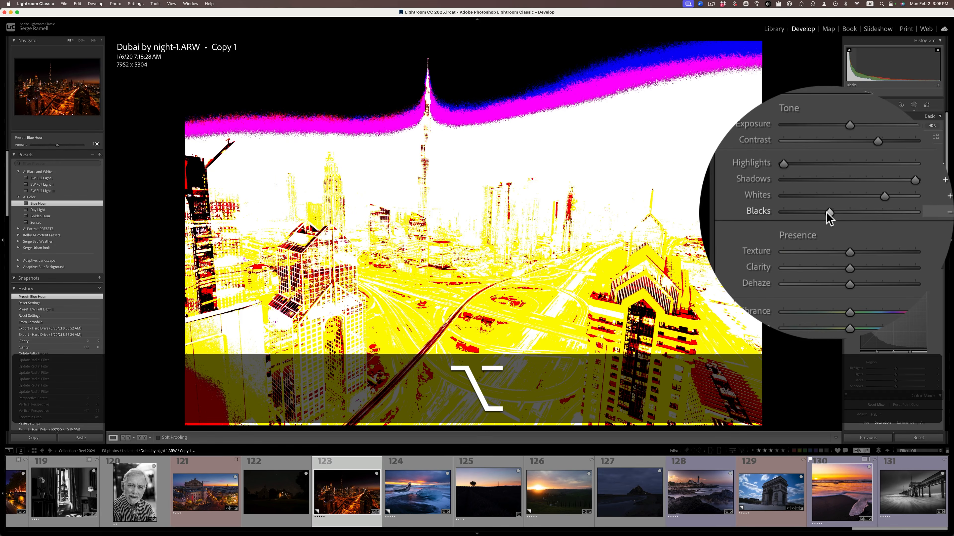
pyautogui.moveTo(828, 218); pyautogui.dragTo(828, 219)
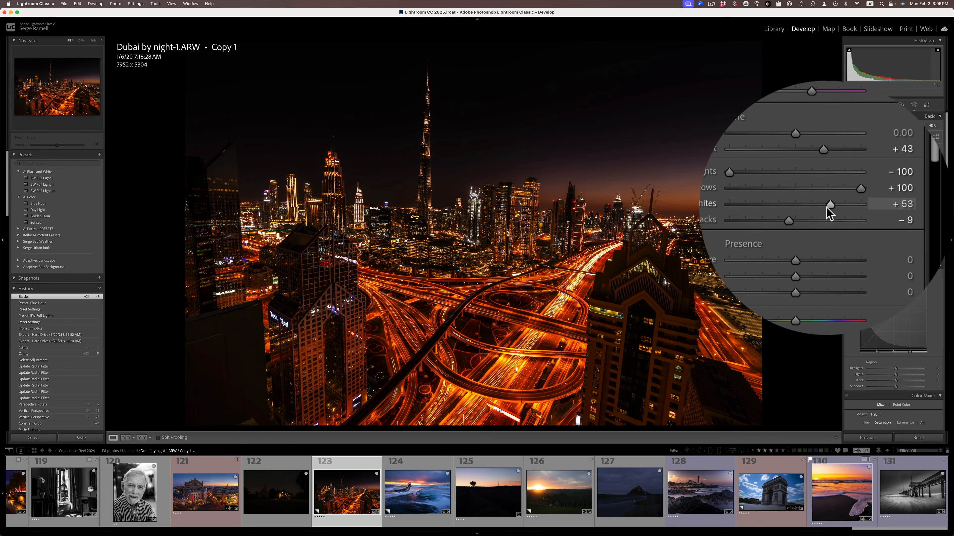
pyautogui.moveTo(830, 209); pyautogui.dragTo(842, 208)
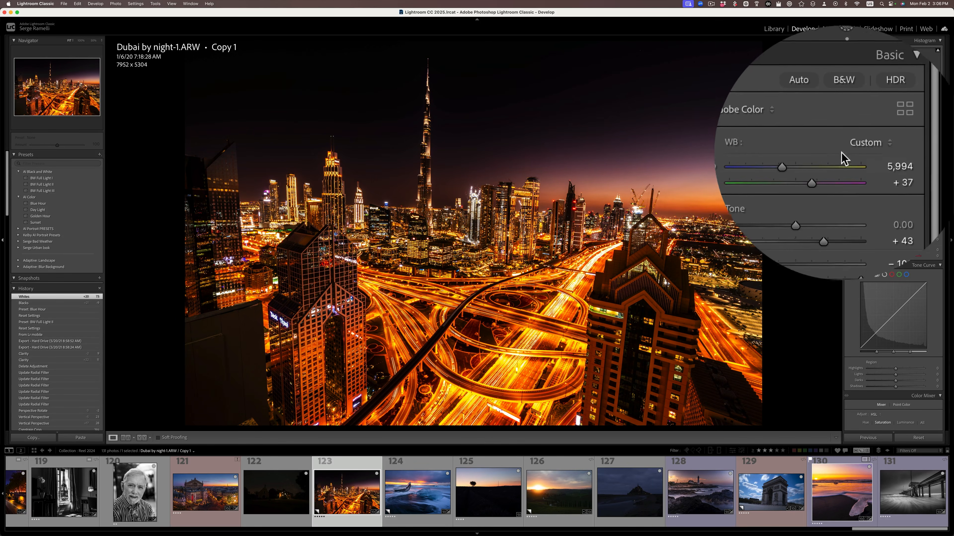
# Step: Set the Dubai photo's white balance to Tungsten and fine-tune its temperature and tint
pyautogui.click(861, 152)
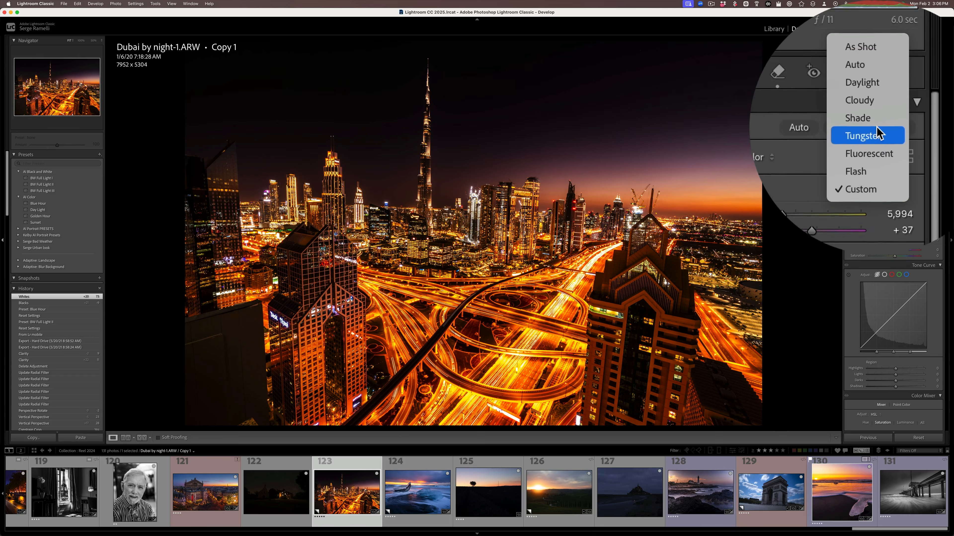
pyautogui.click(878, 131)
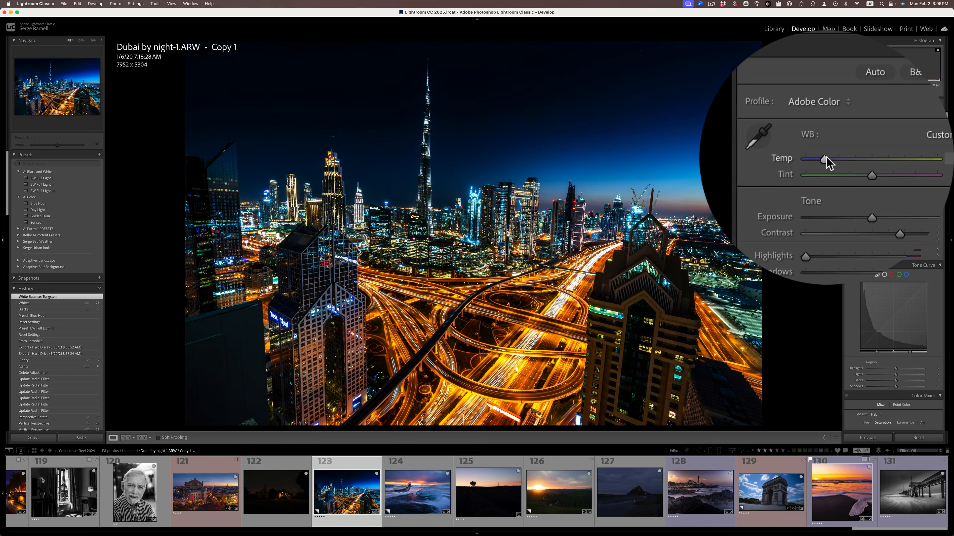
pyautogui.moveTo(826, 160); pyautogui.dragTo(827, 165)
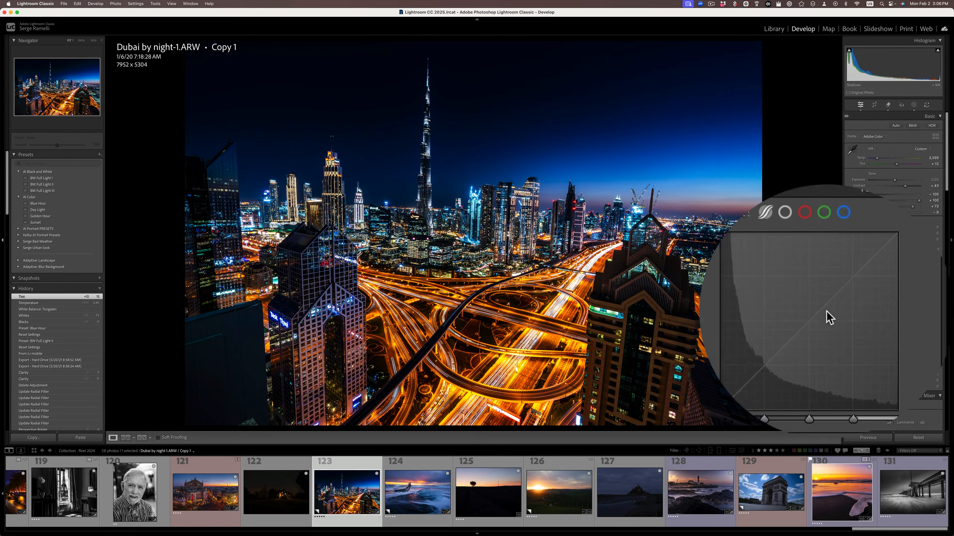
# Step: Correct the Dubai photo's perspective with Auto Upright, and compare against the reset original before restoring the edits
pyautogui.moveTo(947, 193); pyautogui.dragTo(952, 342)
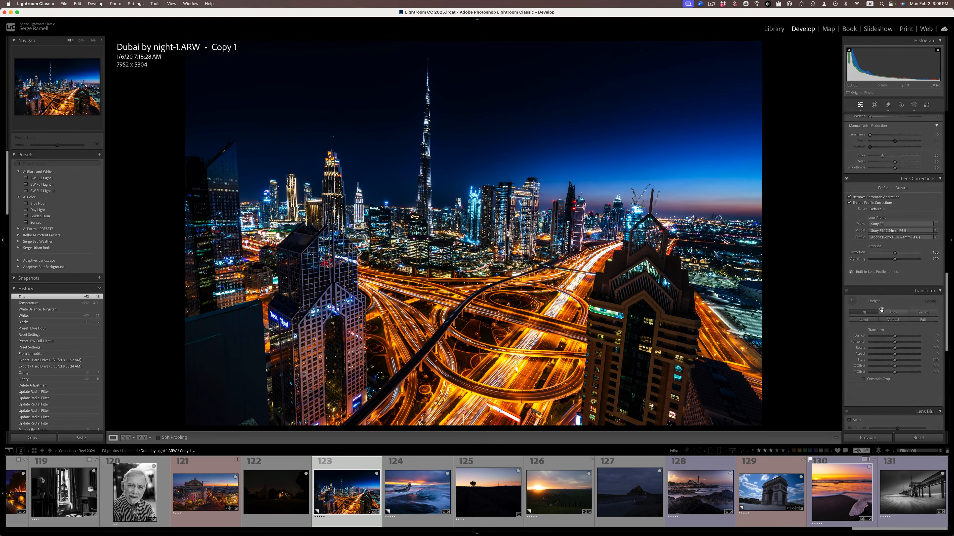
pyautogui.click(892, 313)
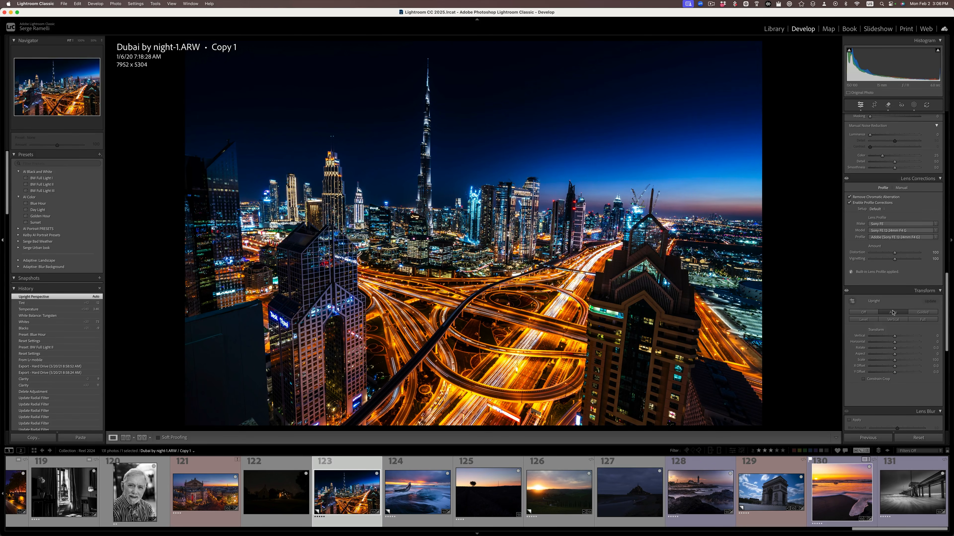
pyautogui.click(906, 439)
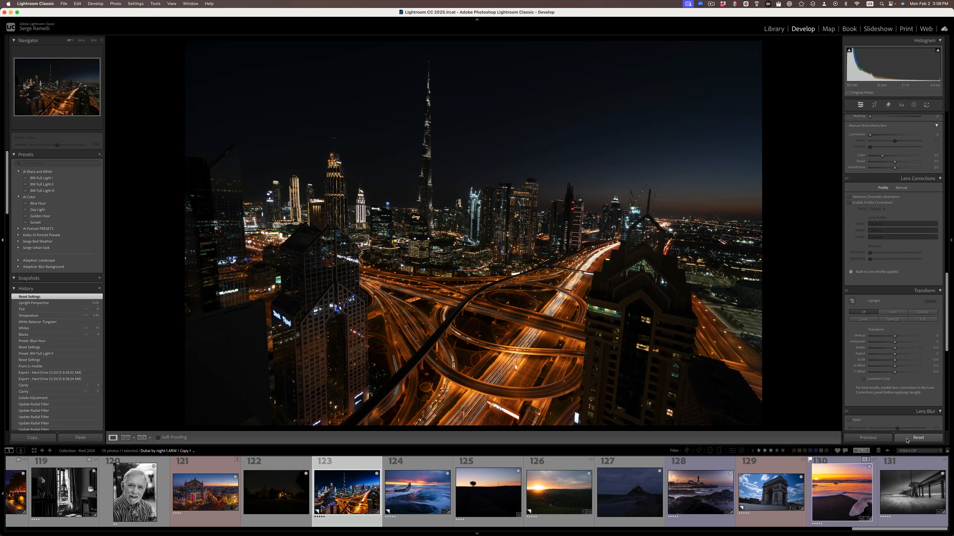
pyautogui.press('super+z')
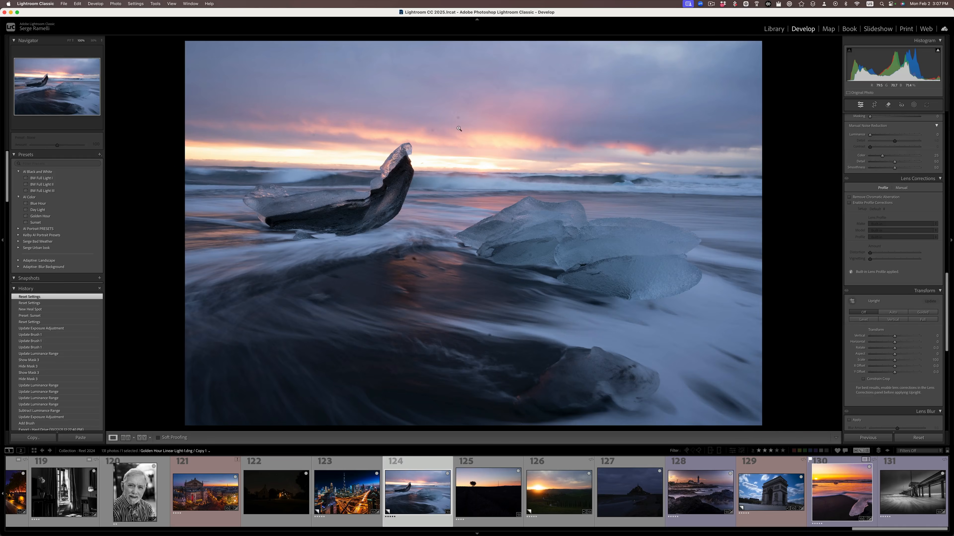
# Step: Inspect the ice beach photo's sky up close for dust spots and apply the AI Color preset Sunset
pyautogui.click(460, 154)
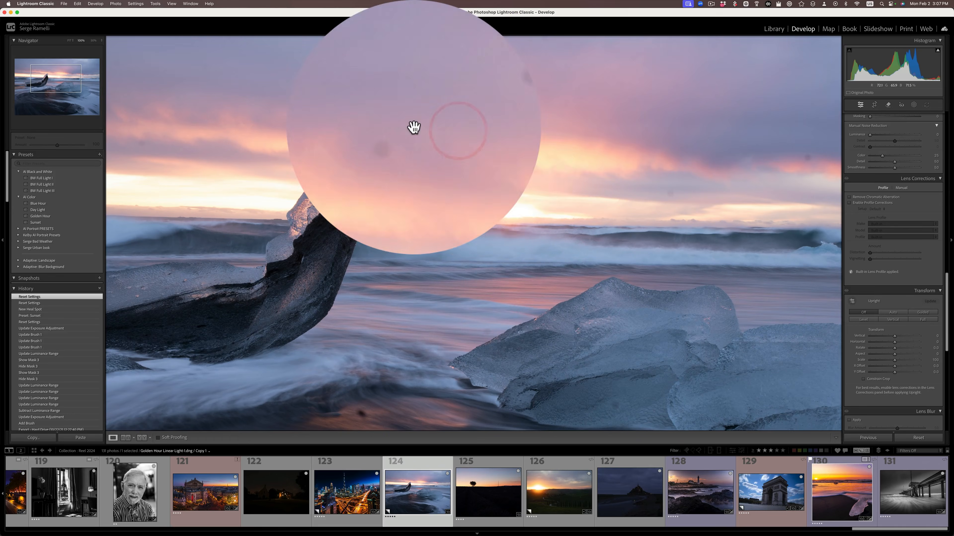
pyautogui.moveTo(470, 234); pyautogui.dragTo(512, 248)
pyautogui.moveTo(583, 120); pyautogui.dragTo(575, 228)
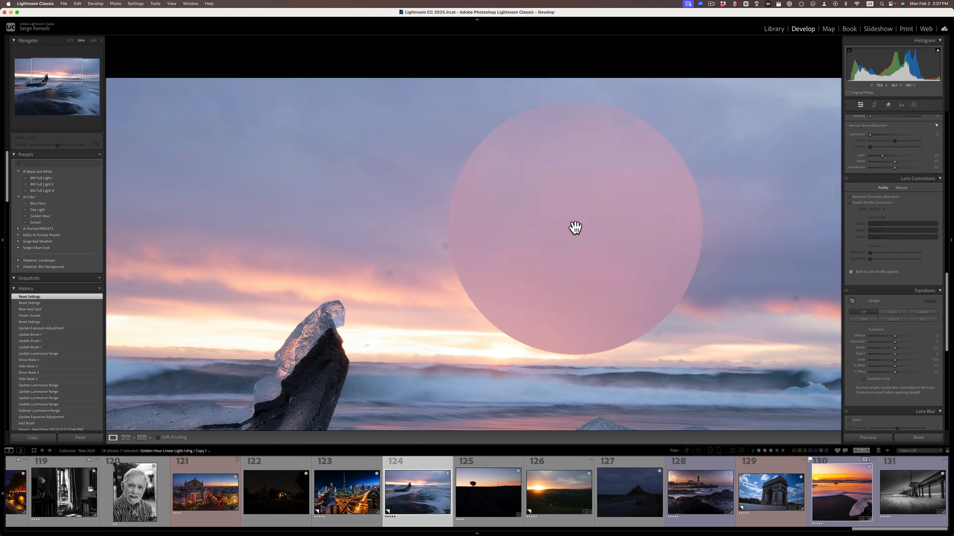
pyautogui.click(381, 247)
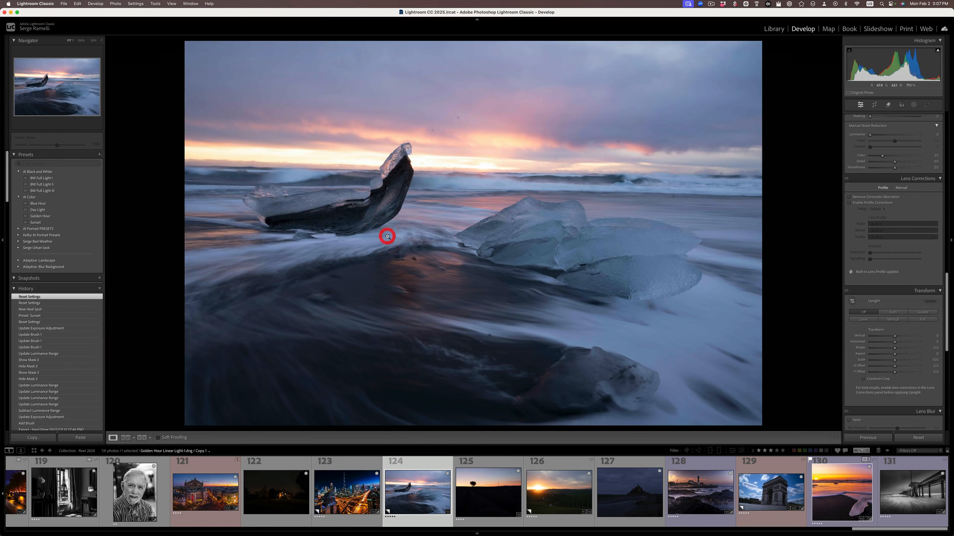
pyautogui.click(41, 223)
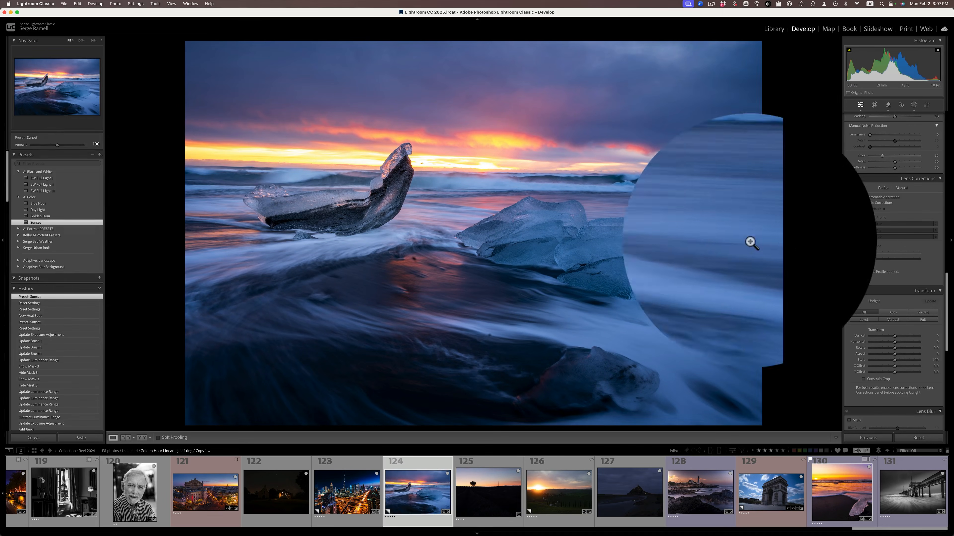
# Step: Check the black clipping on the ice beach photo and set Whites to +60
pyautogui.scroll(10, 849, 227)
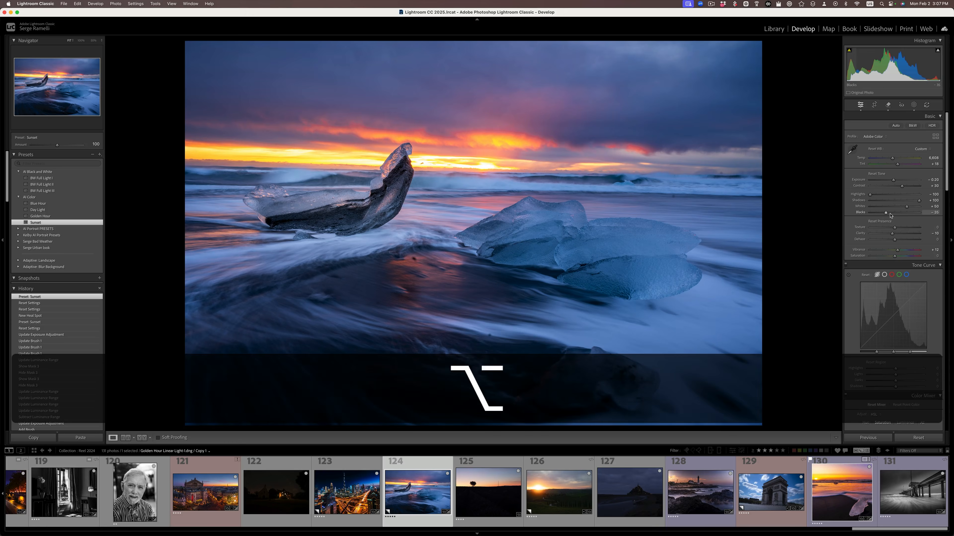
pyautogui.keyDown('alt'); pyautogui.click(886, 214); pyautogui.keyUp('alt')
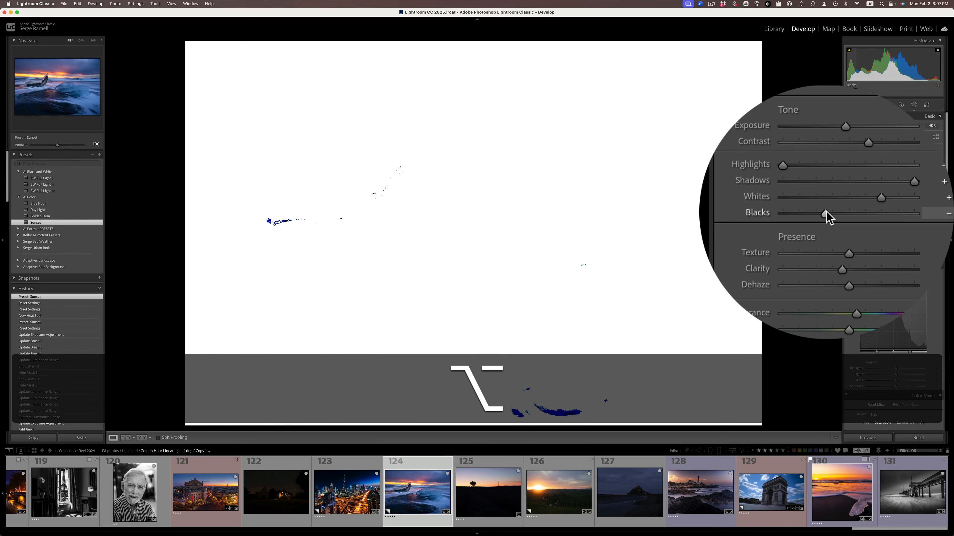
pyautogui.moveTo(886, 213); pyautogui.dragTo(887, 214)
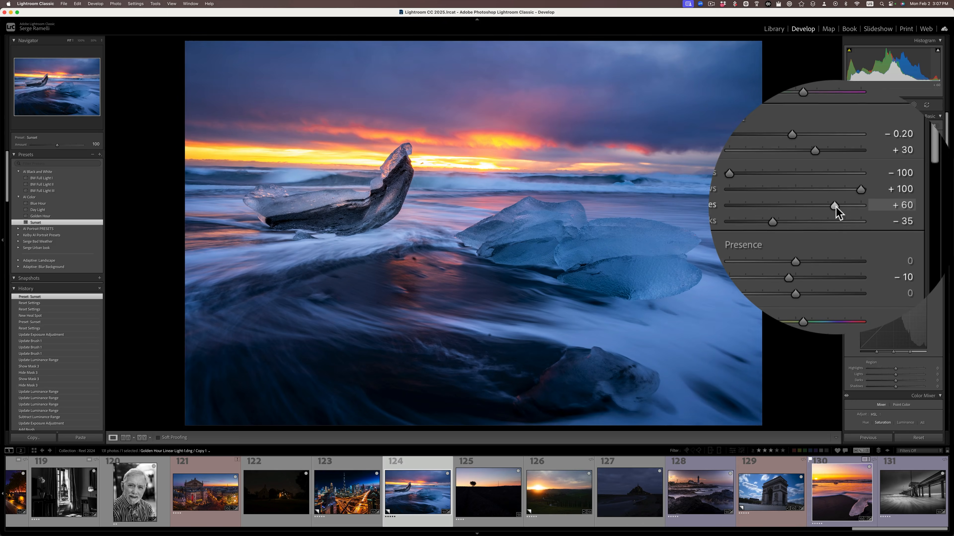
pyautogui.click(835, 207)
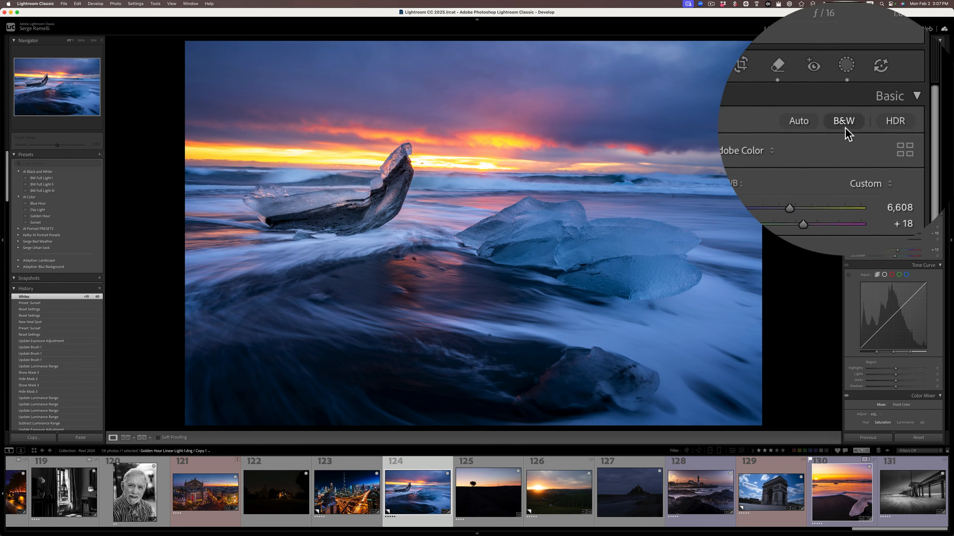
# Step: Set the ice beach photo's white balance to Shade and shift its tint to +27
pyautogui.click(861, 150)
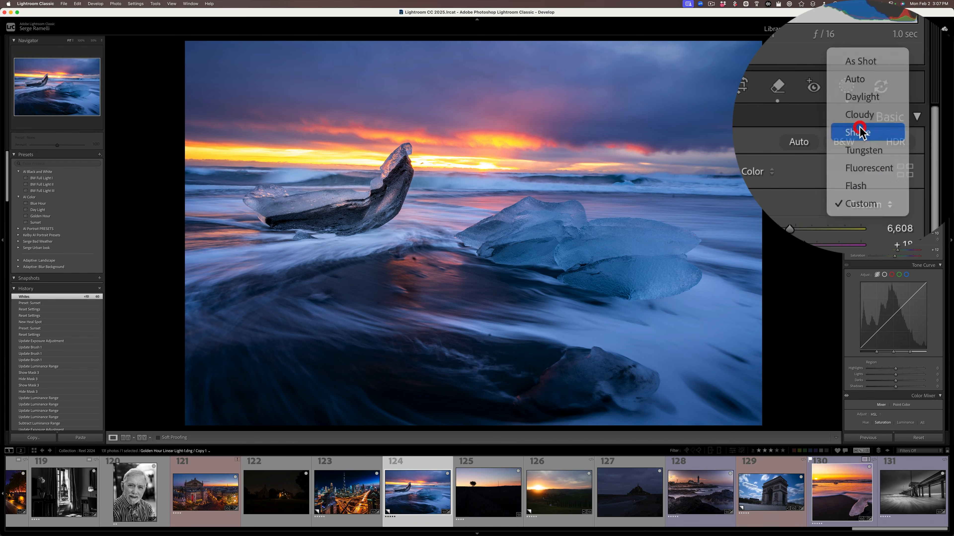
pyautogui.click(861, 131)
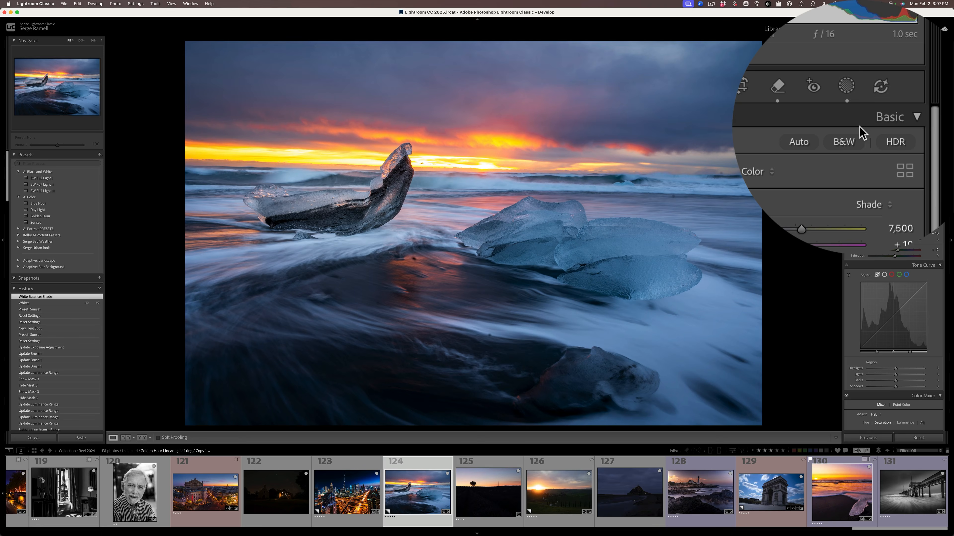
pyautogui.moveTo(824, 163); pyautogui.dragTo(826, 162)
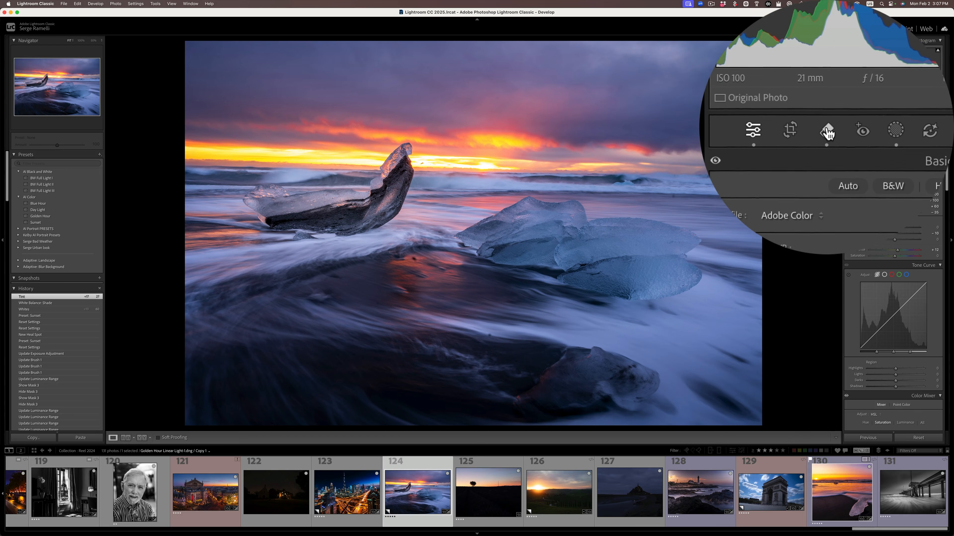
# Step: Review the ice beach photo's dust spot removals, and compare the edit with the reset original before restoring it
pyautogui.click(828, 133)
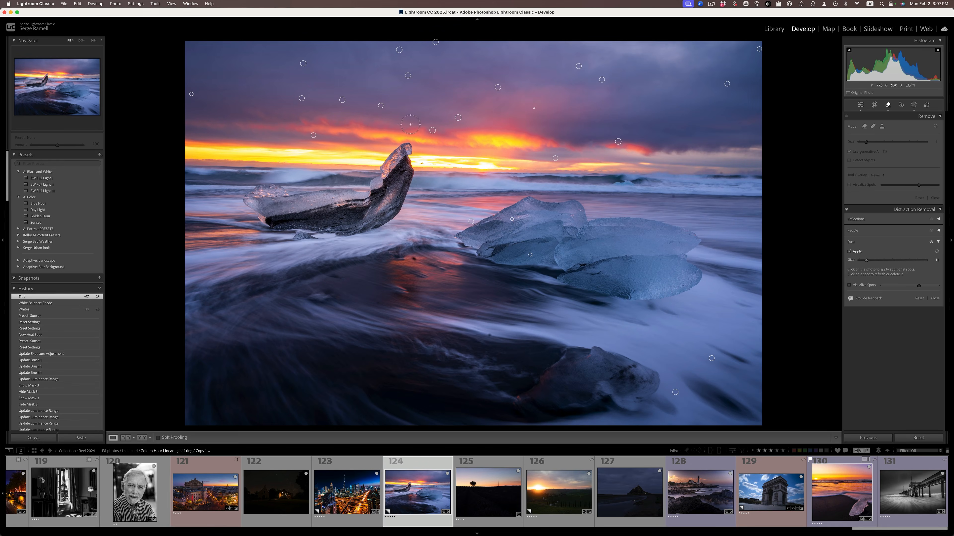
pyautogui.click(860, 106)
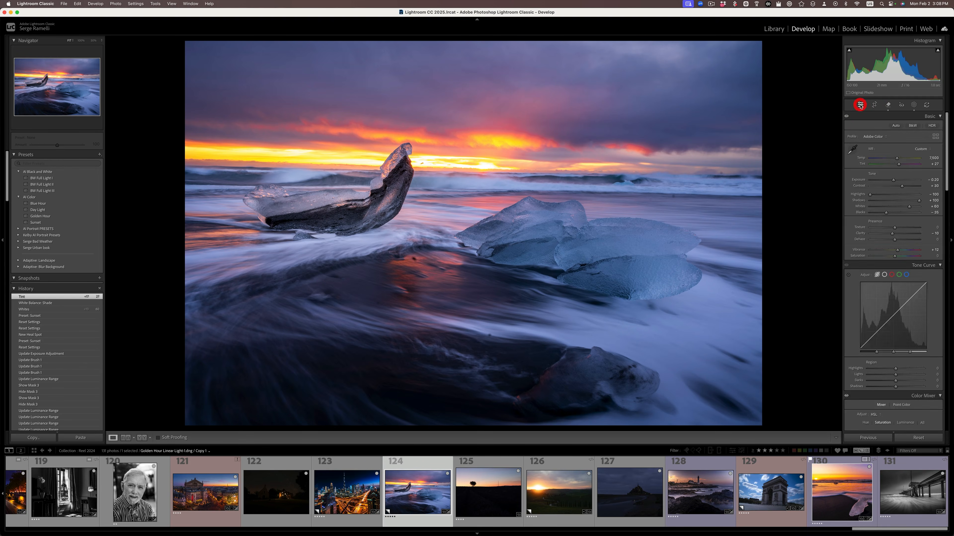
pyautogui.click(918, 437)
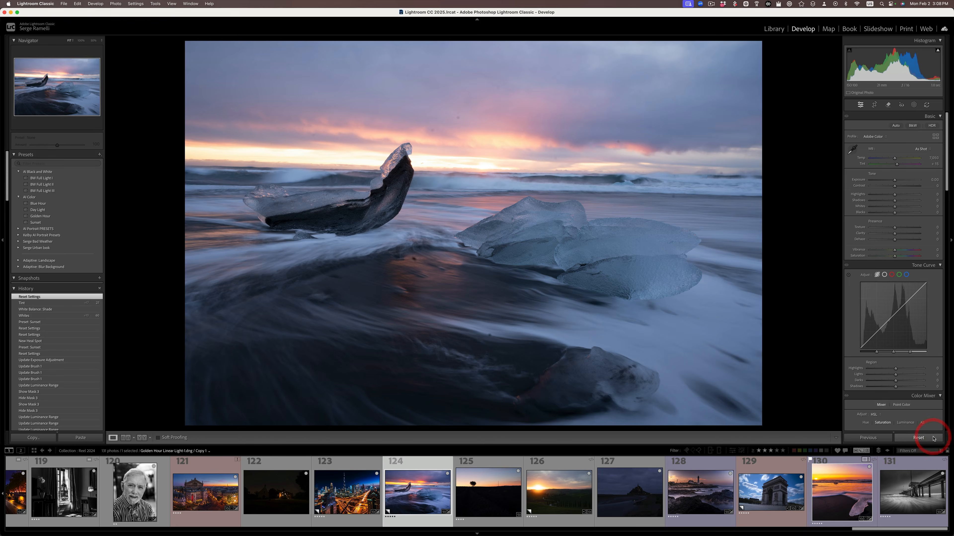
pyautogui.press('super+z')
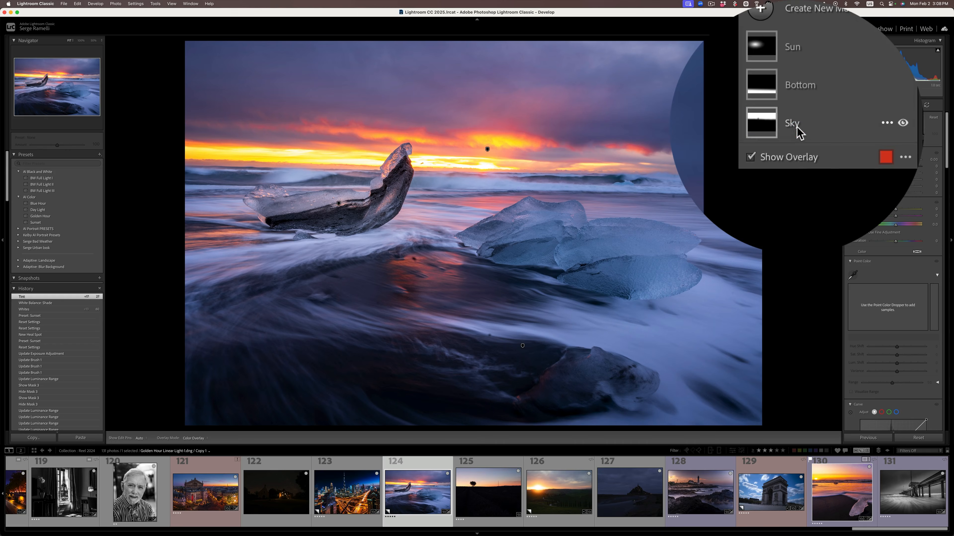
# Step: Toggle the Sky mask's visibility to compare the ice beach photo with and without its effect
pyautogui.click(796, 93)
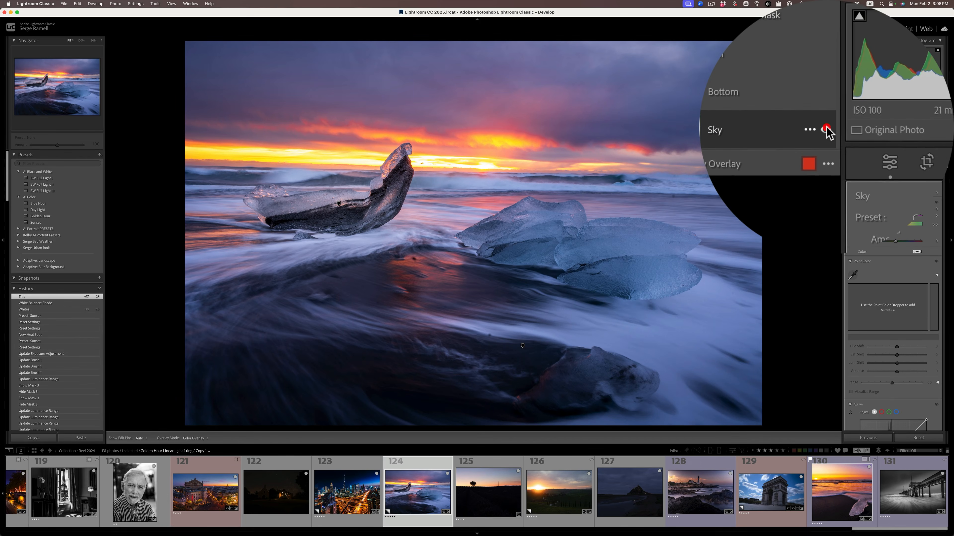
pyautogui.click(825, 130)
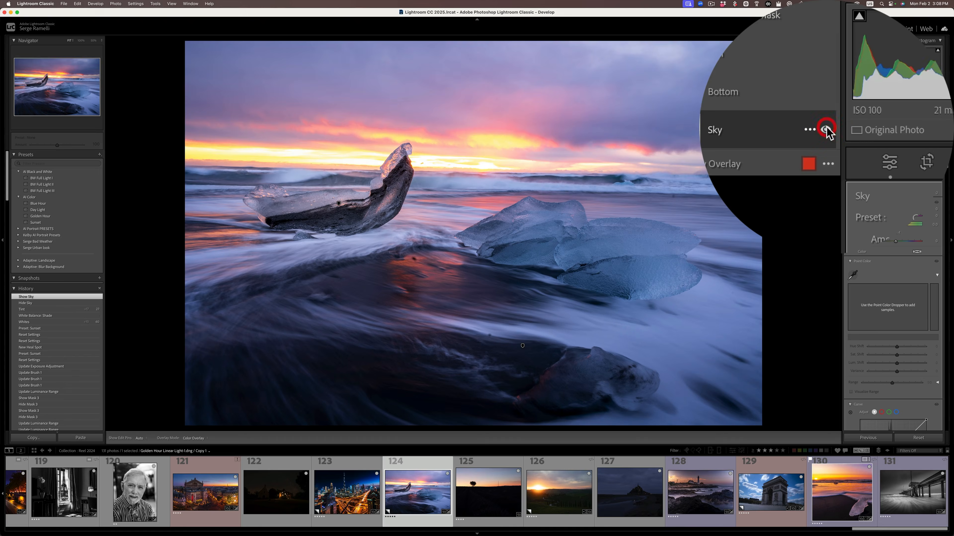
pyautogui.click(825, 130)
pyautogui.click(825, 130)
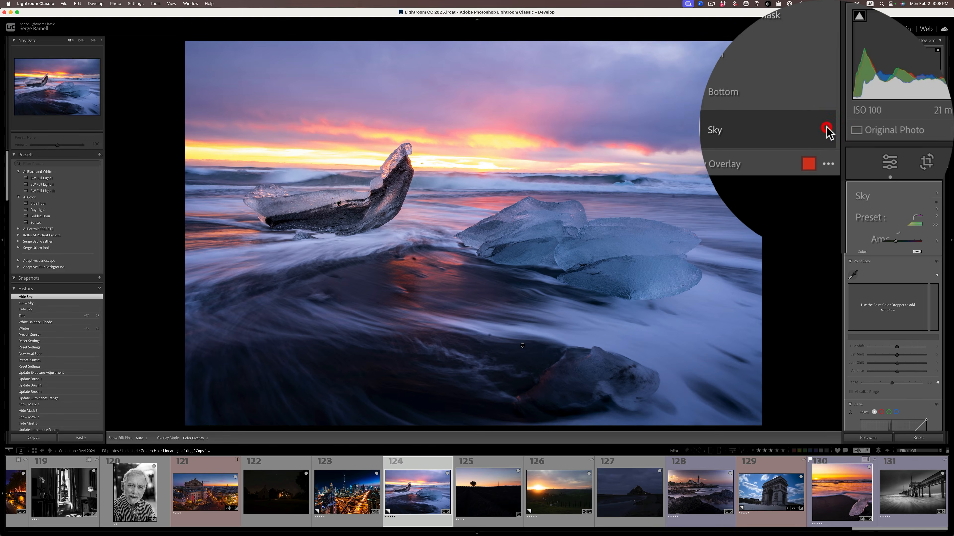
pyautogui.click(825, 130)
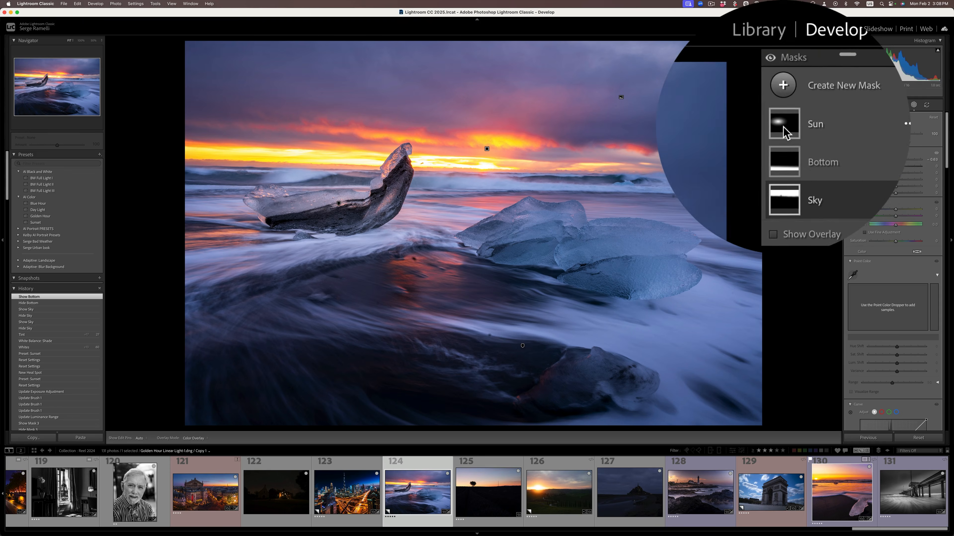
# Step: Move the Sun mask's radial gradient onto the sunlit horizon, widen it, and compare the photo with its reset original
pyautogui.click(782, 65)
pyautogui.moveTo(338, 203); pyautogui.dragTo(431, 156)
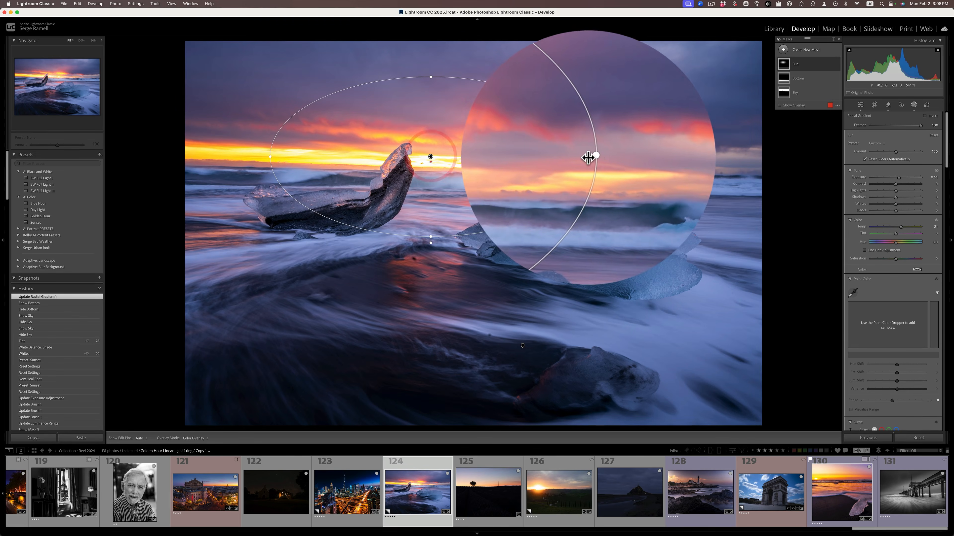
pyautogui.moveTo(591, 157); pyautogui.dragTo(918, 175)
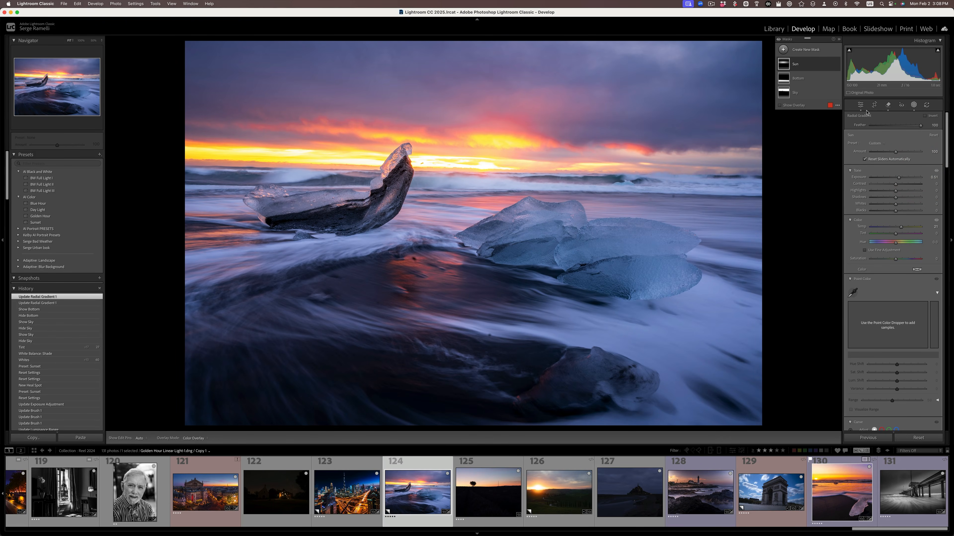
pyautogui.click(860, 105)
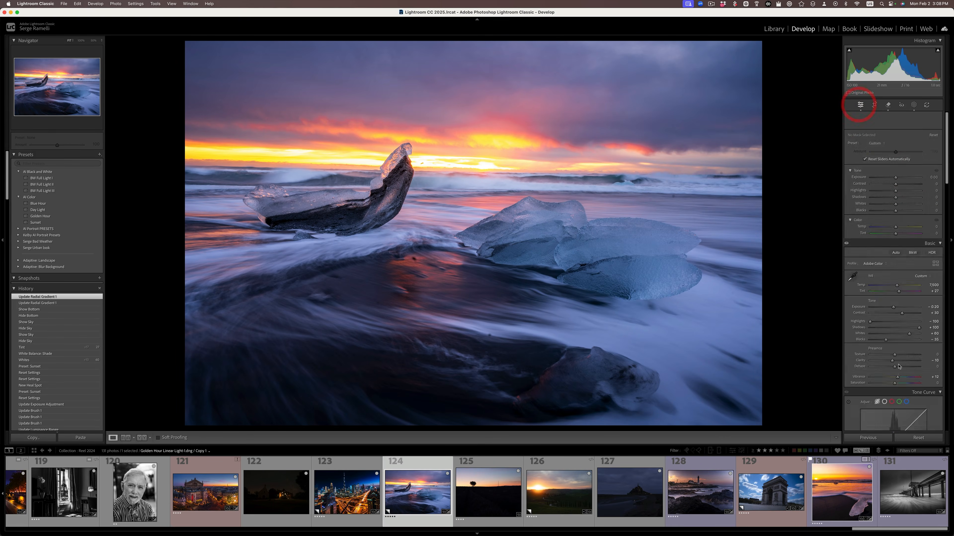
pyautogui.click(926, 441)
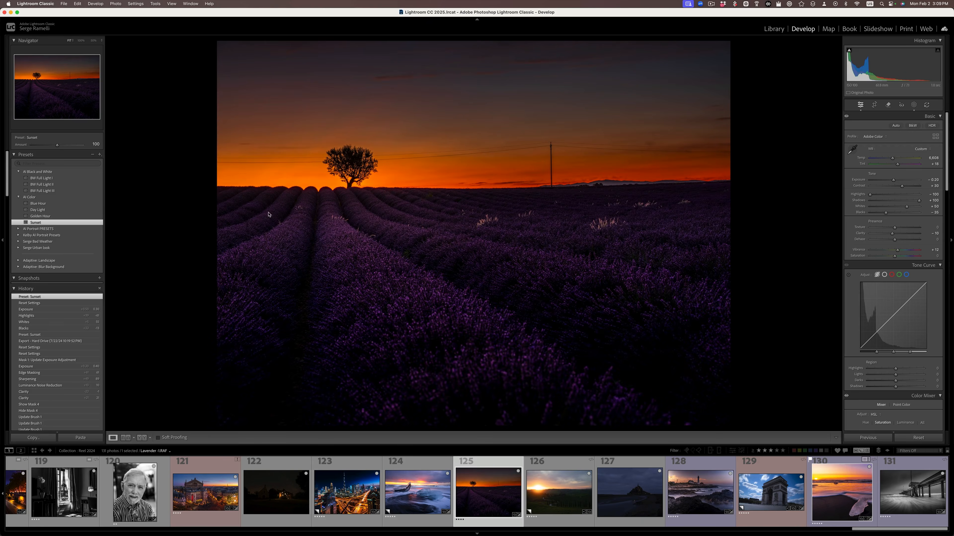
# Step: Set Blacks to -12 and Whites to +75 on the lavender field photo, and raise its exposure
pyautogui.moveTo(887, 213); pyautogui.dragTo(891, 213)
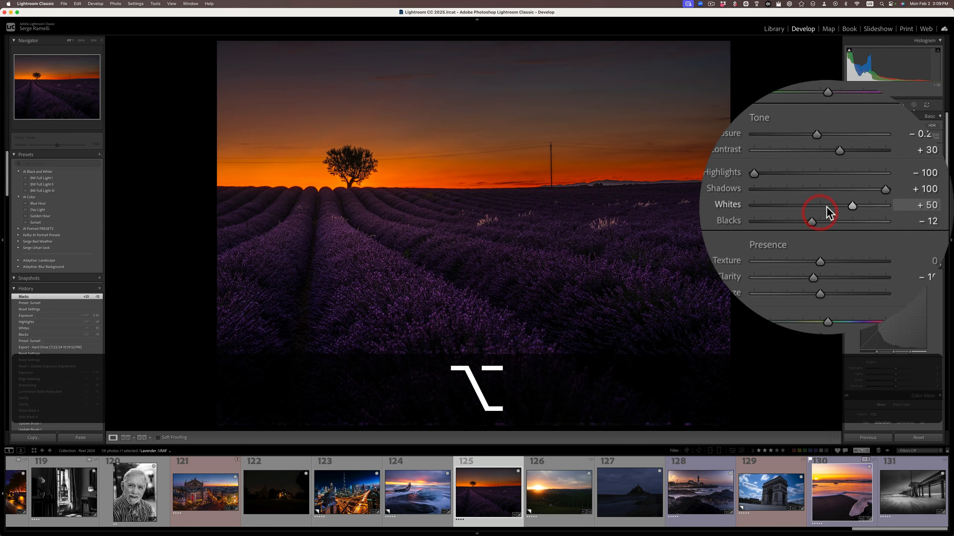
pyautogui.moveTo(830, 208); pyautogui.dragTo(895, 182)
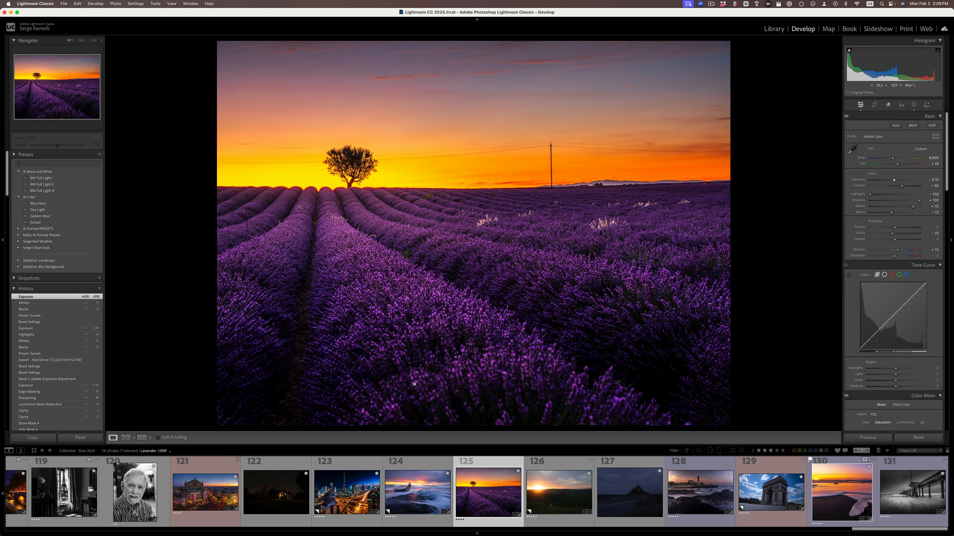
# Step: Inspect the cypress road photo's sky up close for dust spots and apply the AI Color preset Golden Hour
pyautogui.click(571, 467)
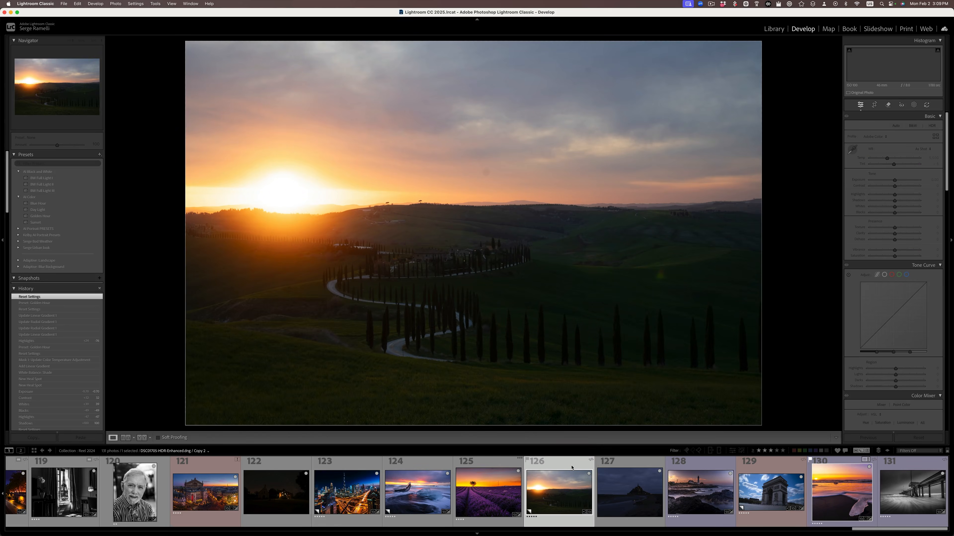
pyautogui.click(492, 175)
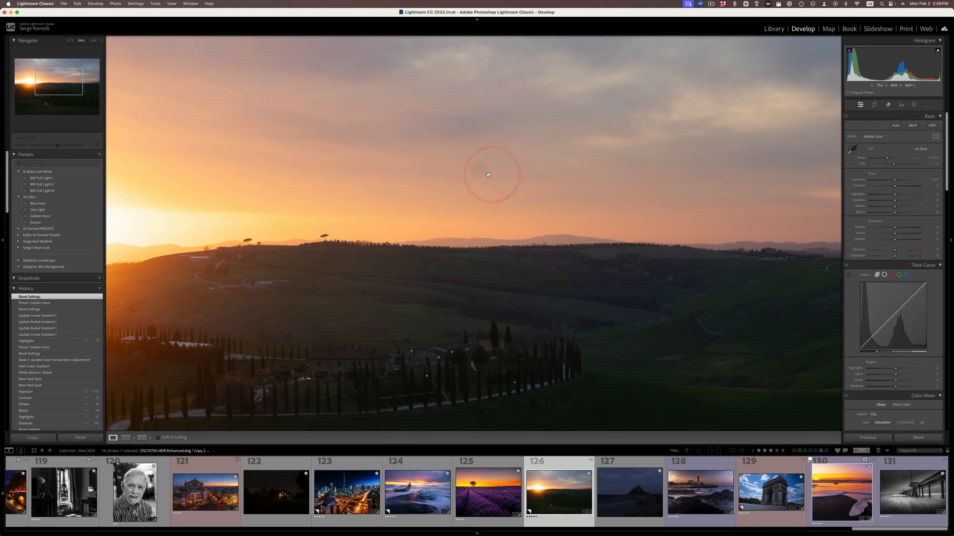
pyautogui.moveTo(469, 183); pyautogui.dragTo(550, 280)
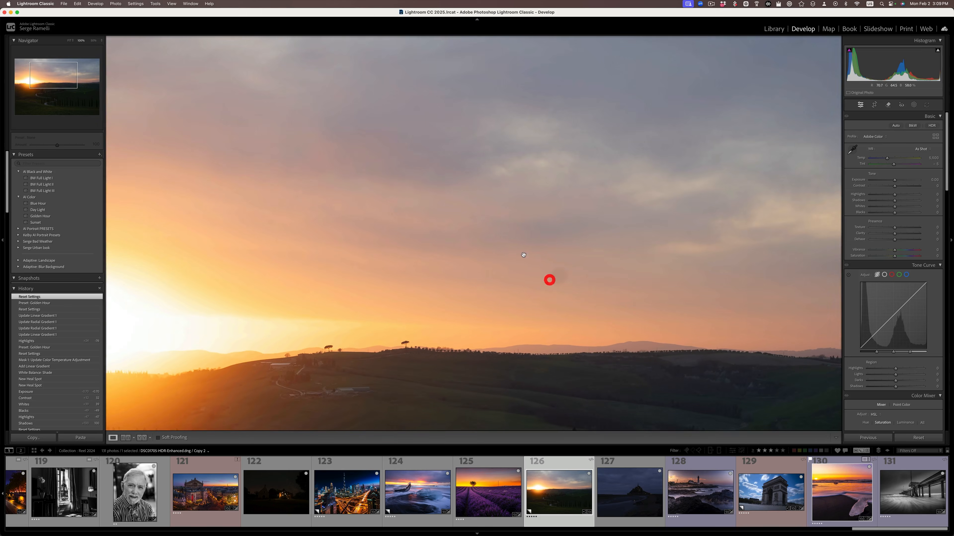
pyautogui.click(512, 268)
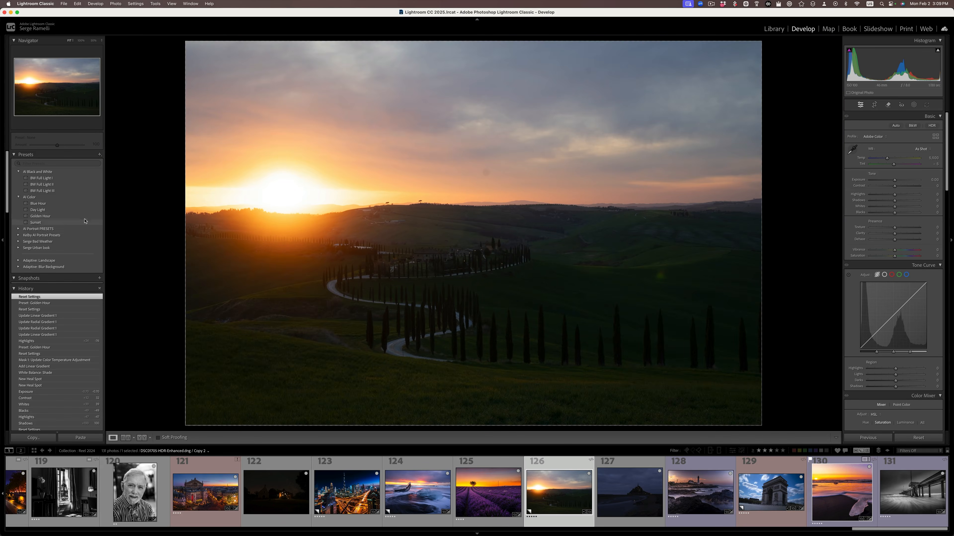
pyautogui.click(127, 216)
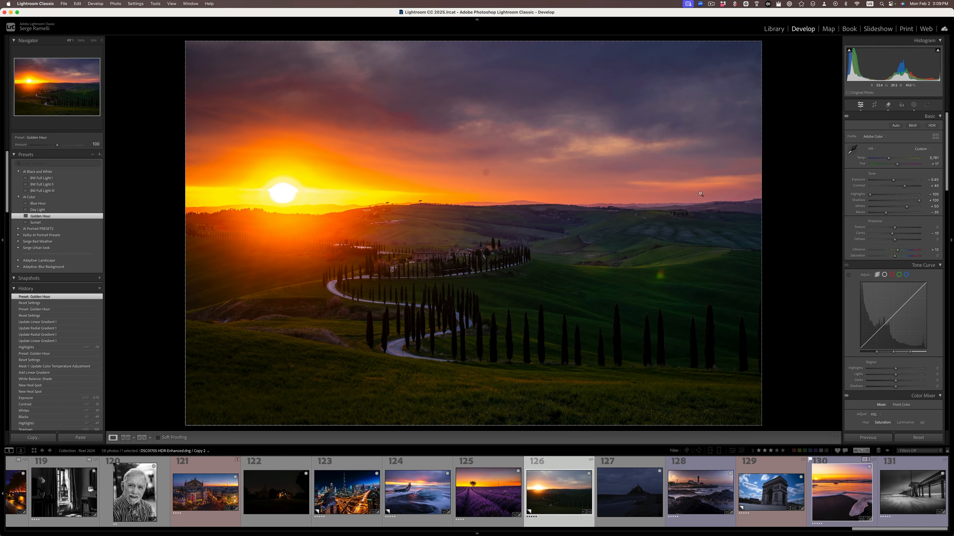
# Step: Set the cypress road photo's Blacks to -28, Whites to +58 and Highlights to -63, checking the sun up close
pyautogui.press('alt')
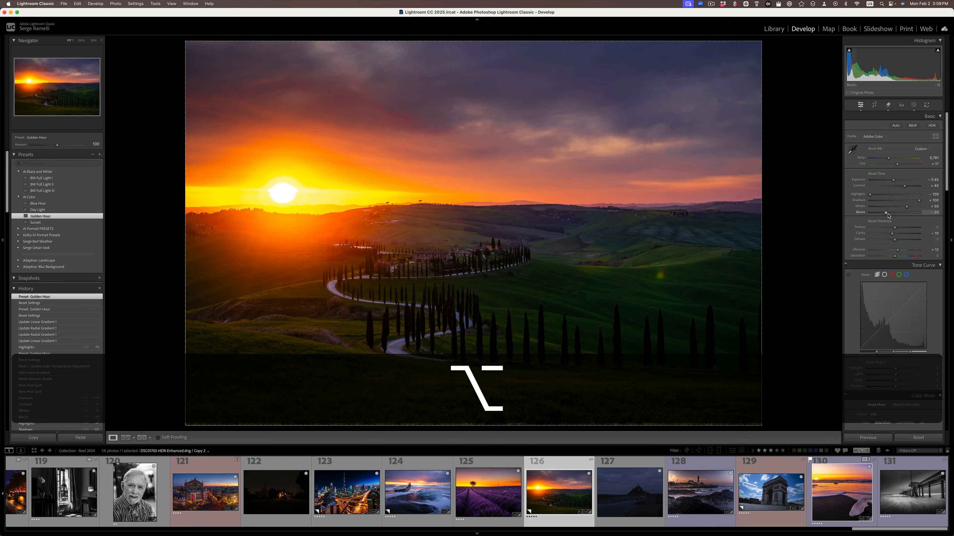
pyautogui.moveTo(886, 213); pyautogui.dragTo(909, 210)
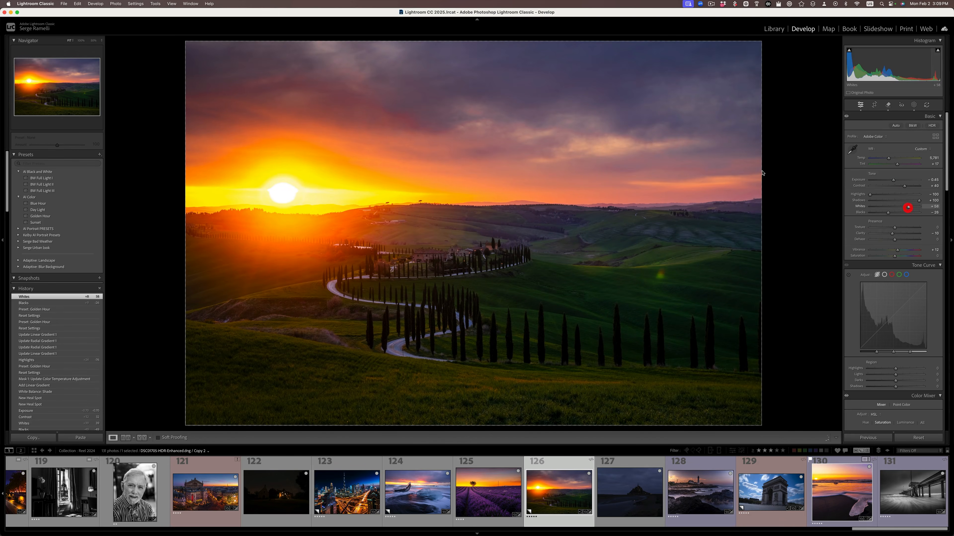
pyautogui.click(312, 171)
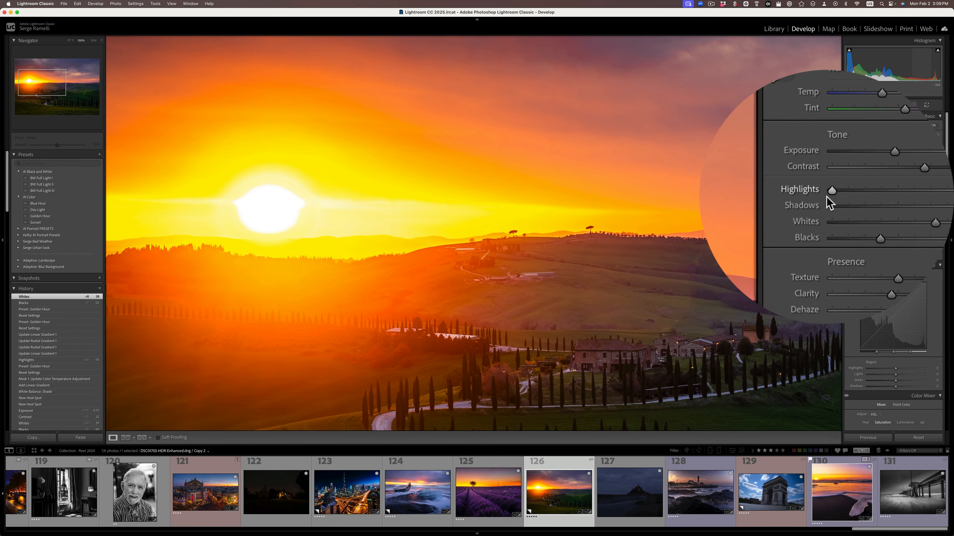
pyautogui.moveTo(870, 196); pyautogui.dragTo(844, 195)
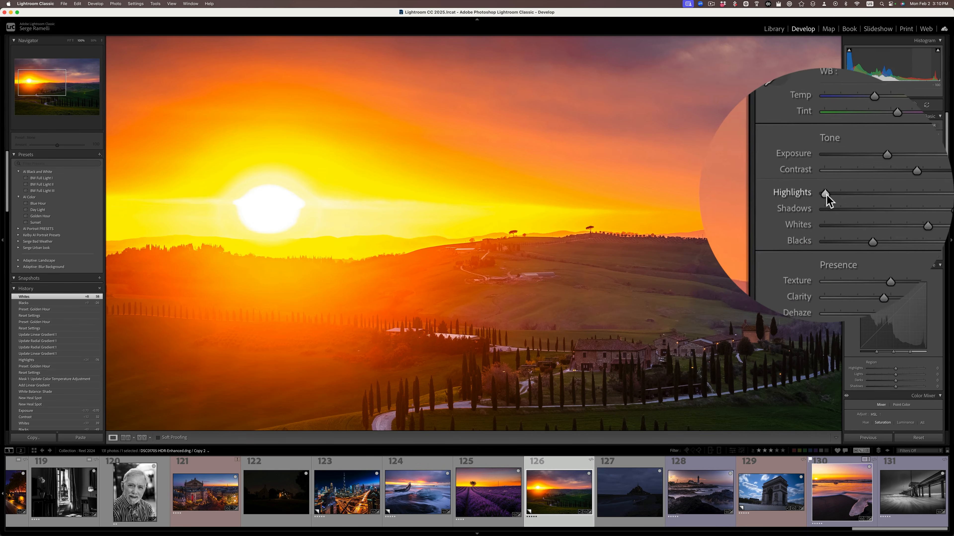
pyautogui.moveTo(871, 195); pyautogui.dragTo(825, 192)
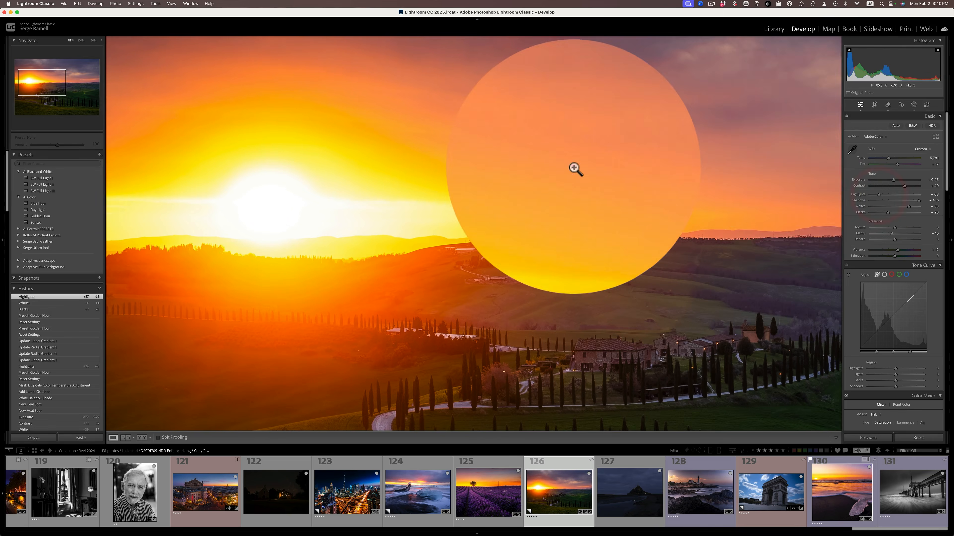
pyautogui.click(571, 166)
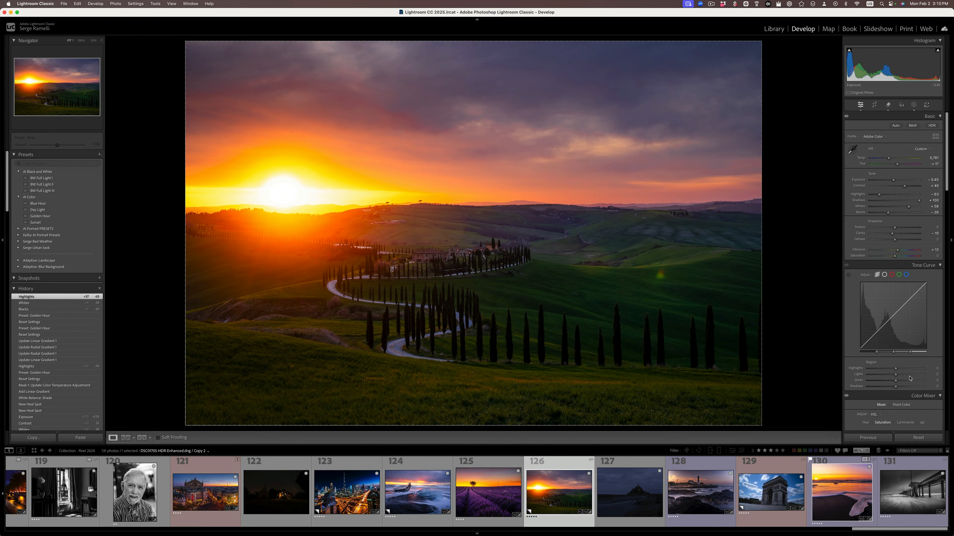
# Step: Inspect the cypress road photo's sky up close and reset all edits to view the original
pyautogui.click(469, 160)
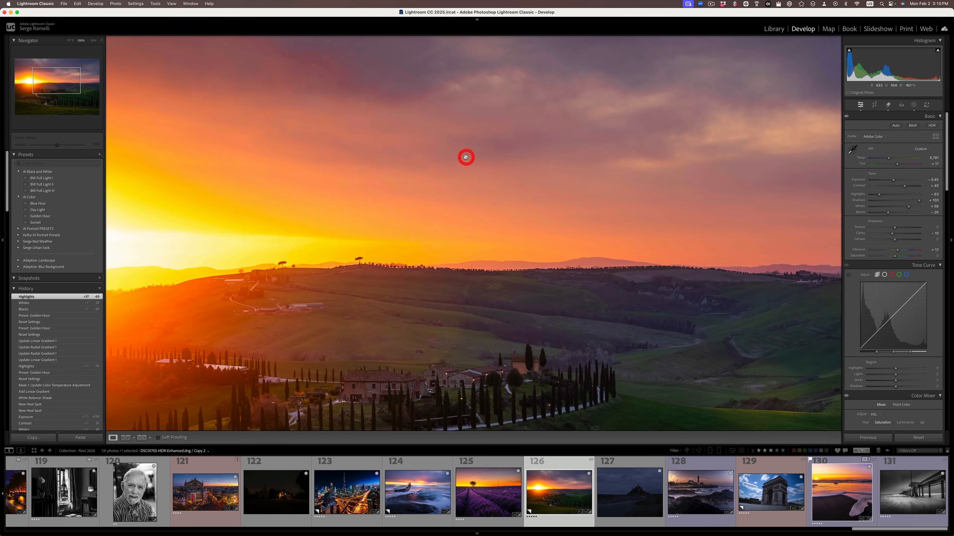
pyautogui.click(448, 160)
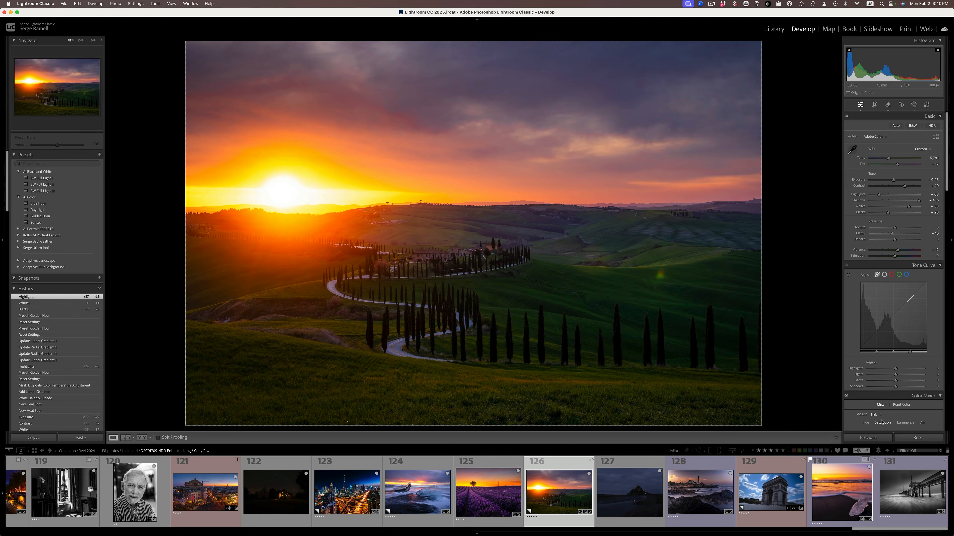
pyautogui.click(920, 439)
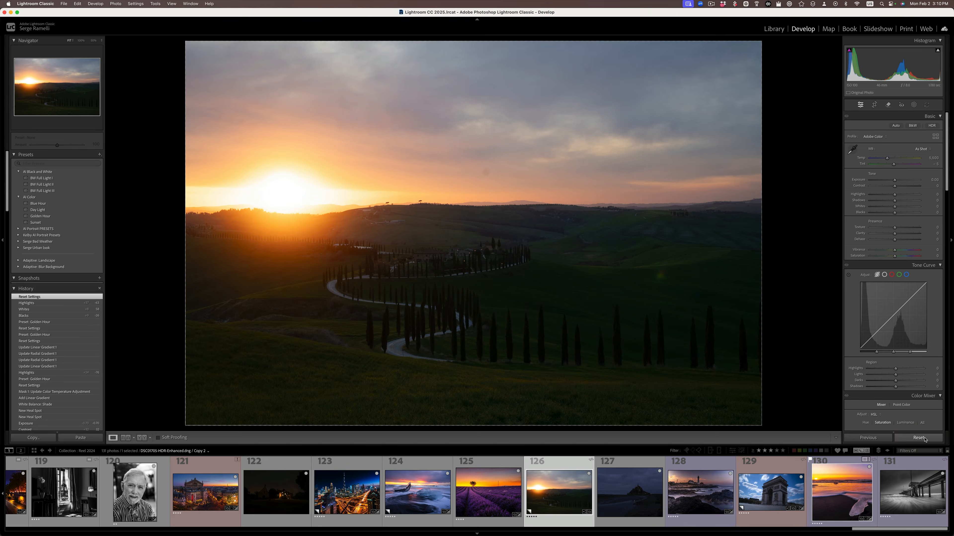
# Step: Undo the cypress road photo's reset and apply the AI Color preset Blue Hour to the island abbey photo
pyautogui.press('super+z')
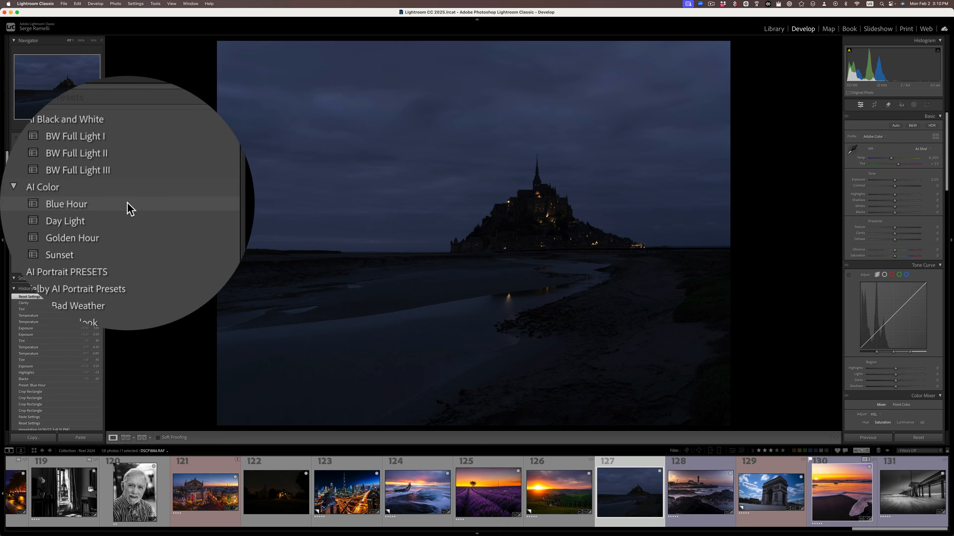
pyautogui.click(127, 204)
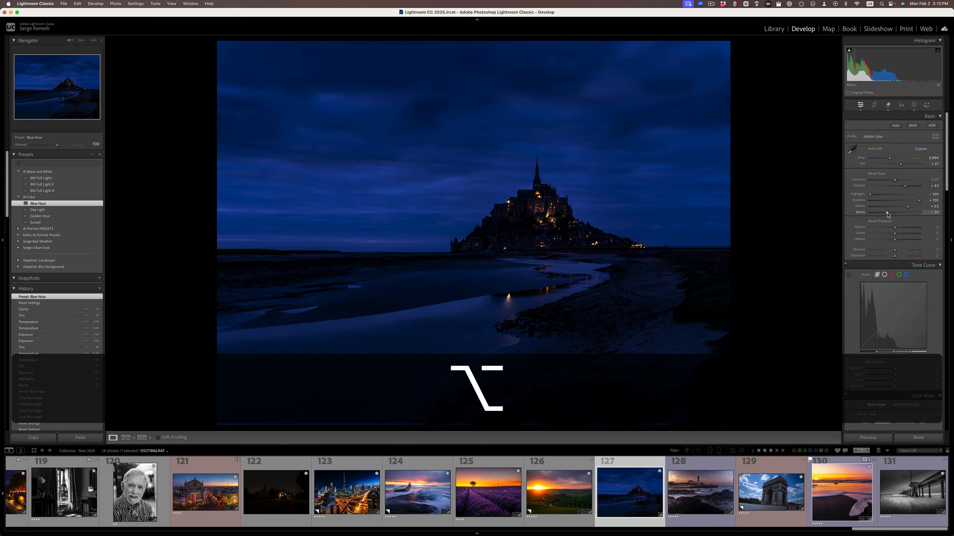
# Step: Set Whites to +67 on the island abbey photo, warm its white balance and raise its exposure
pyautogui.keyDown('alt'); pyautogui.click(886, 213); pyautogui.keyUp('alt')
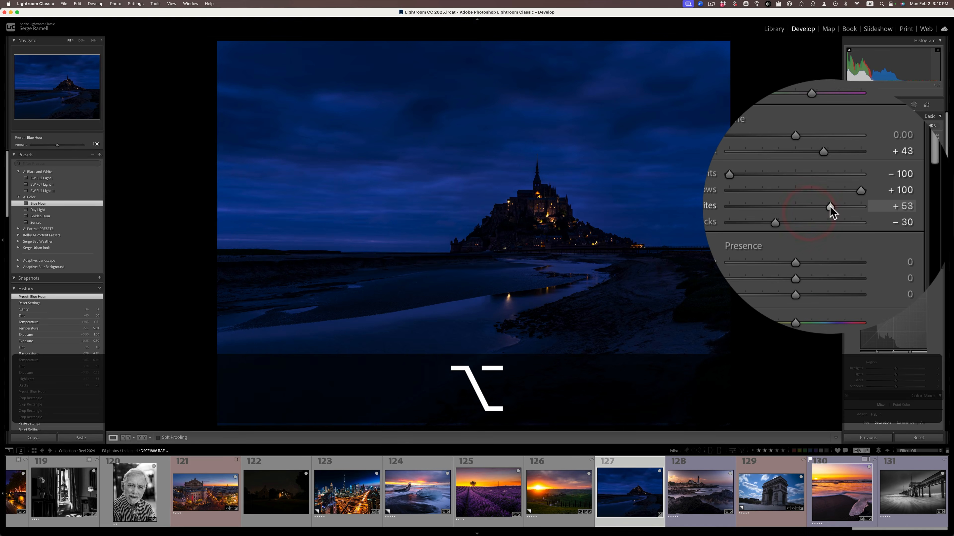
pyautogui.moveTo(830, 206); pyautogui.dragTo(839, 207)
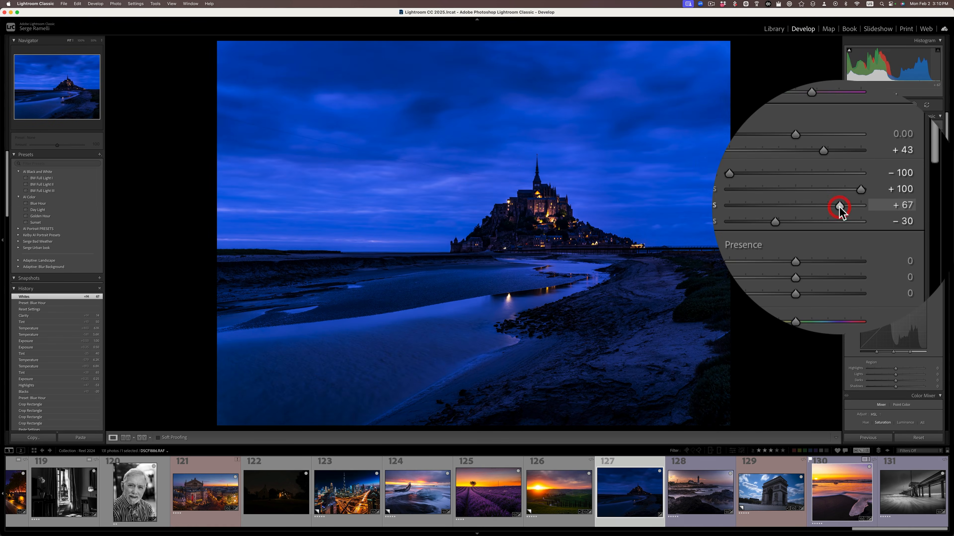
pyautogui.moveTo(827, 160); pyautogui.dragTo(827, 179)
pyautogui.click(826, 163)
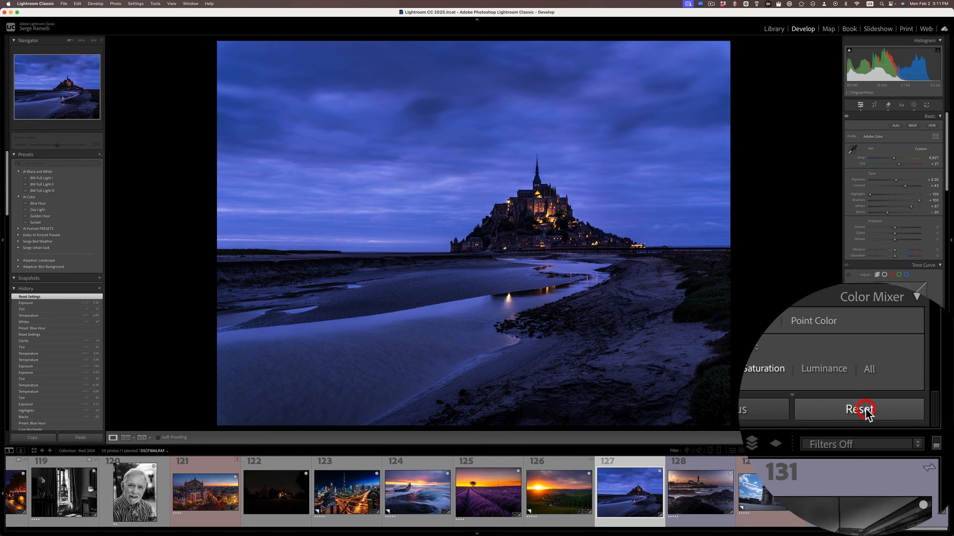
# Step: Undo the island abbey photo's reset and apply the AI Color preset Sunset to the lighthouse photo
pyautogui.press('super+z')
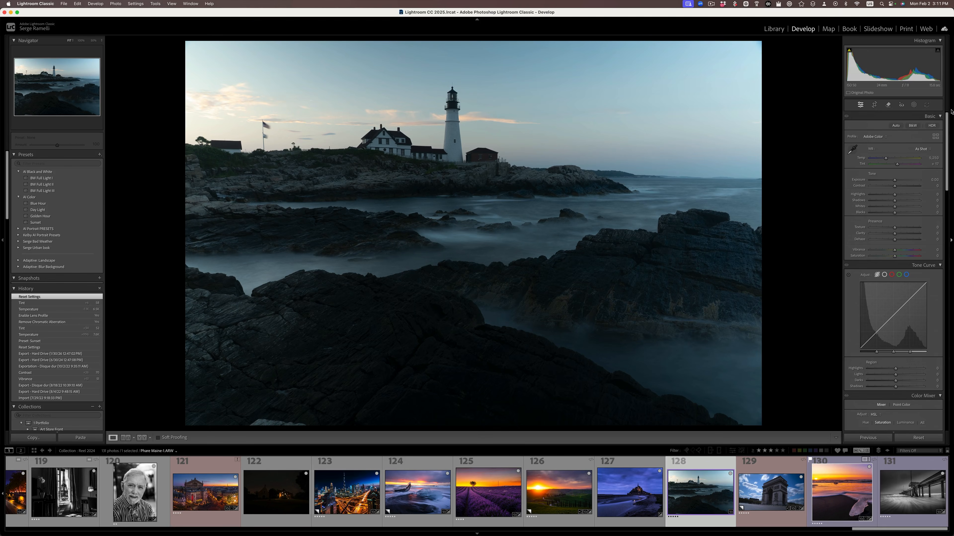
pyautogui.click(45, 223)
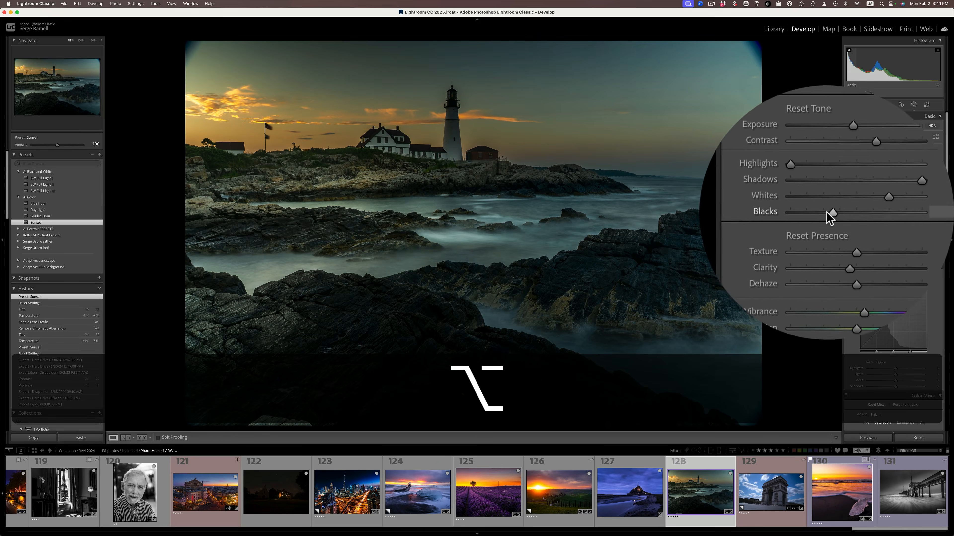
# Step: Set the lighthouse photo's Blacks to -20, raise Whites, and warm the white balance to Temp 6,994 and Tint +43
pyautogui.keyDown('alt'); pyautogui.click(886, 213); pyautogui.keyUp('alt')
pyautogui.moveTo(829, 218); pyautogui.dragTo(828, 220)
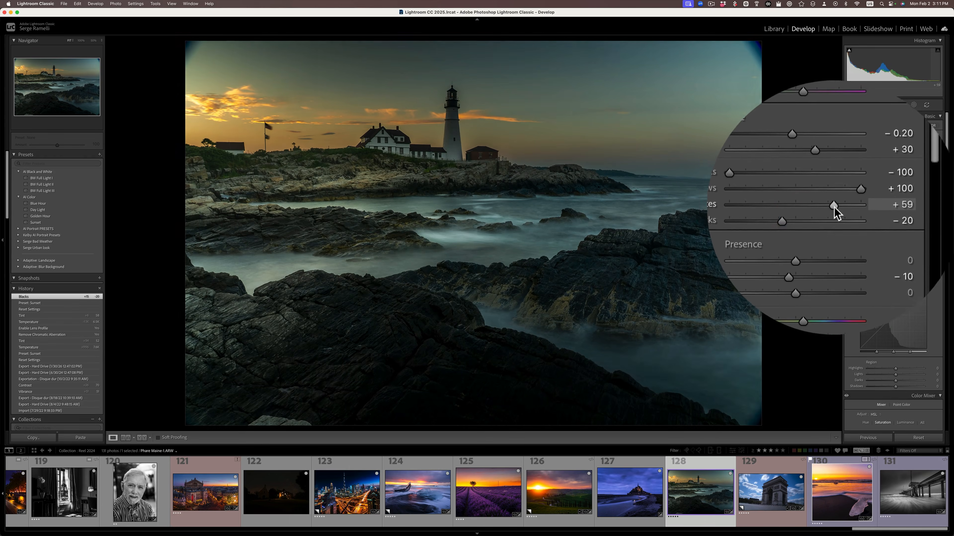
pyautogui.moveTo(834, 206); pyautogui.dragTo(838, 208)
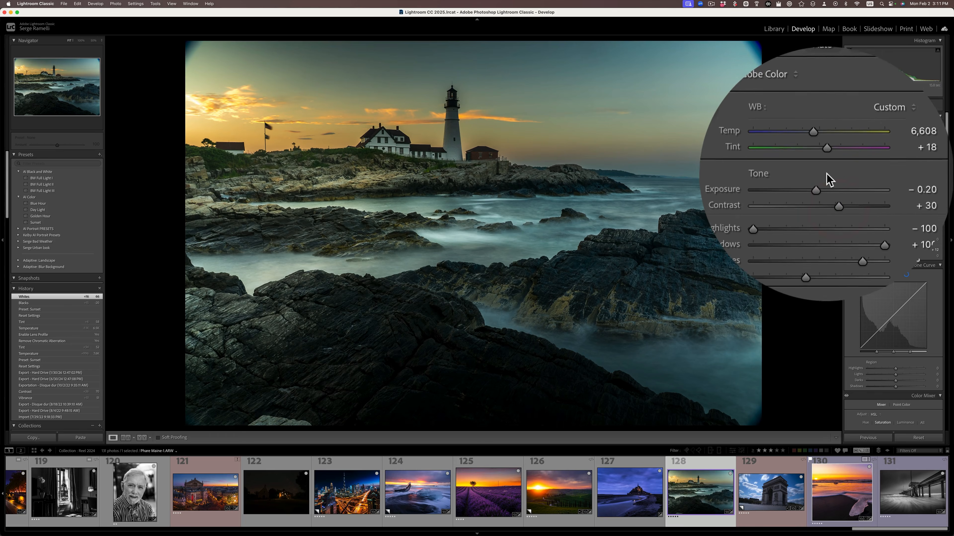
pyautogui.moveTo(827, 163); pyautogui.dragTo(826, 157)
# Step: Inspect the lighthouse photo's dark corners up close, enable lens profile corrections and remove chromatic aberration
pyautogui.click(754, 46)
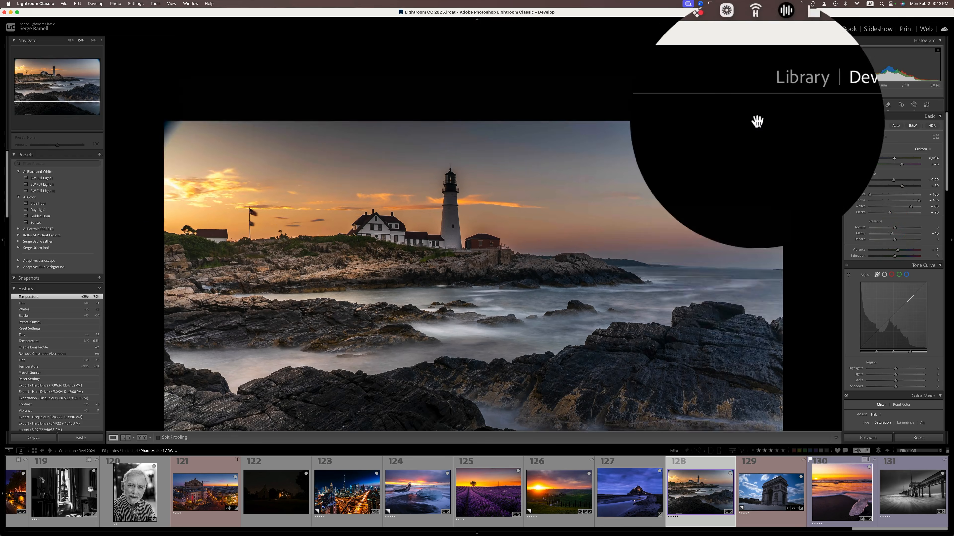
pyautogui.click(799, 226)
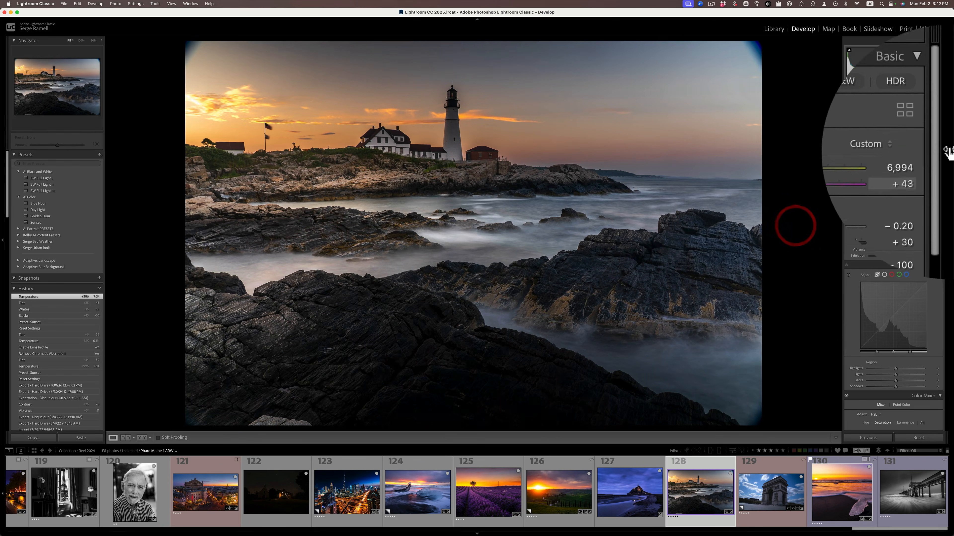
pyautogui.scroll(-5, 946, 206)
pyautogui.moveTo(946, 206); pyautogui.dragTo(942, 289)
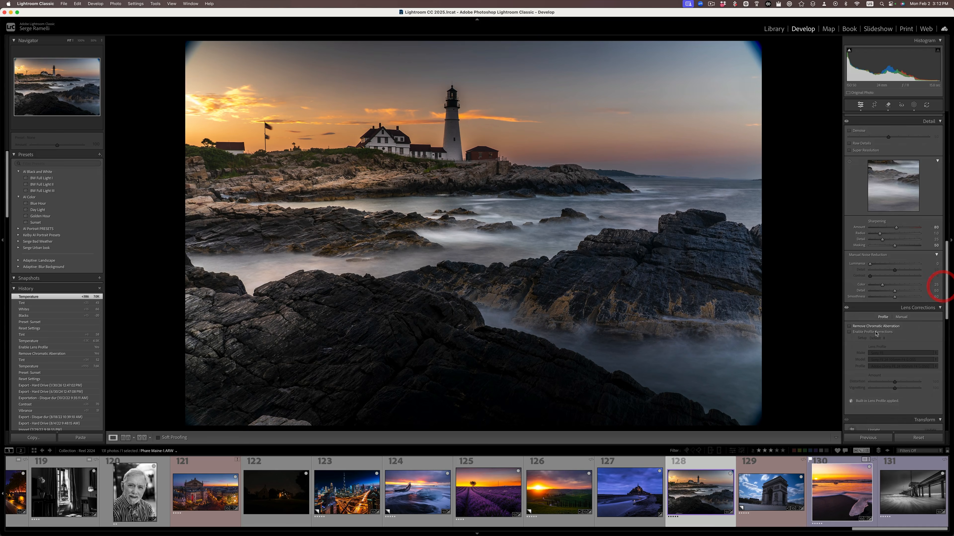
pyautogui.click(872, 333)
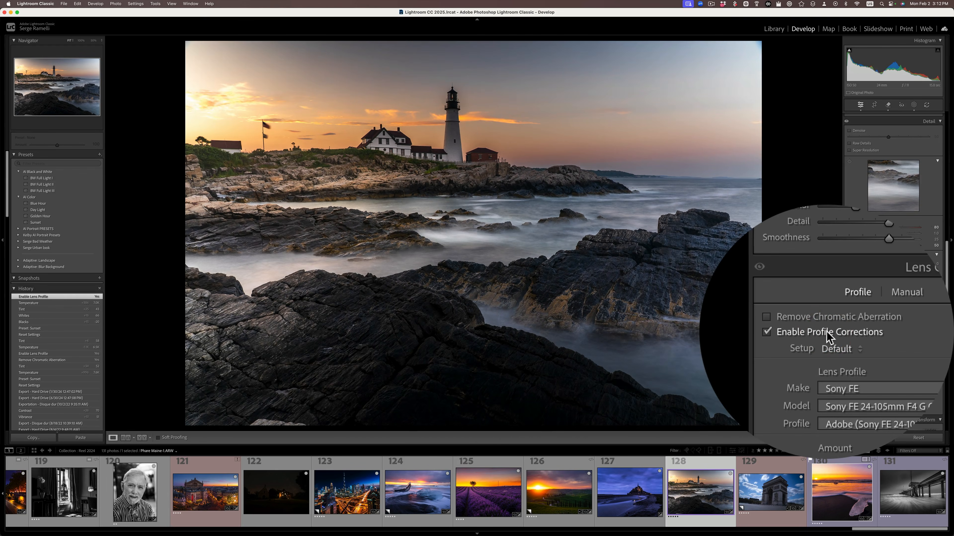
pyautogui.click(826, 326)
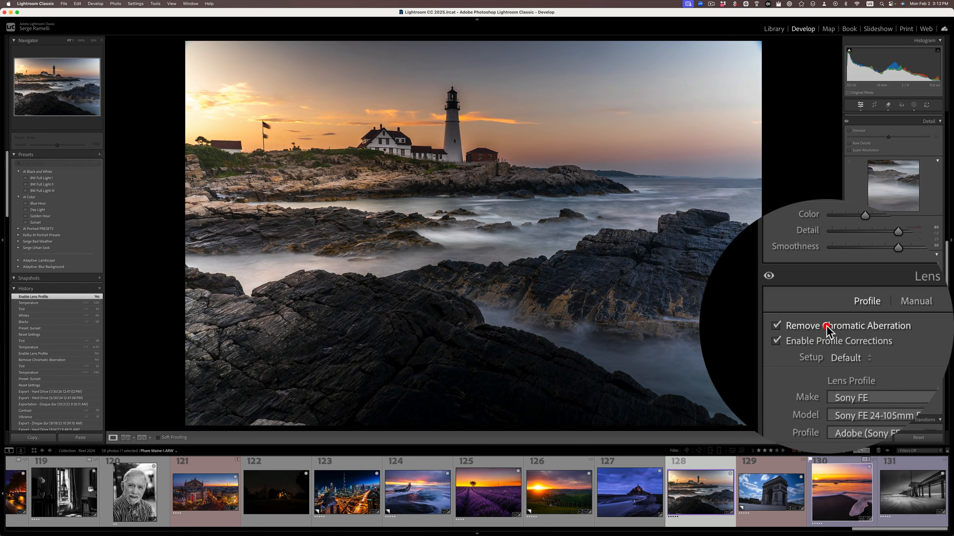
# Step: Raise the lighthouse photo's Temp and Tint for a warmer look and set Contrast to +50
pyautogui.moveTo(947, 258); pyautogui.dragTo(933, 72)
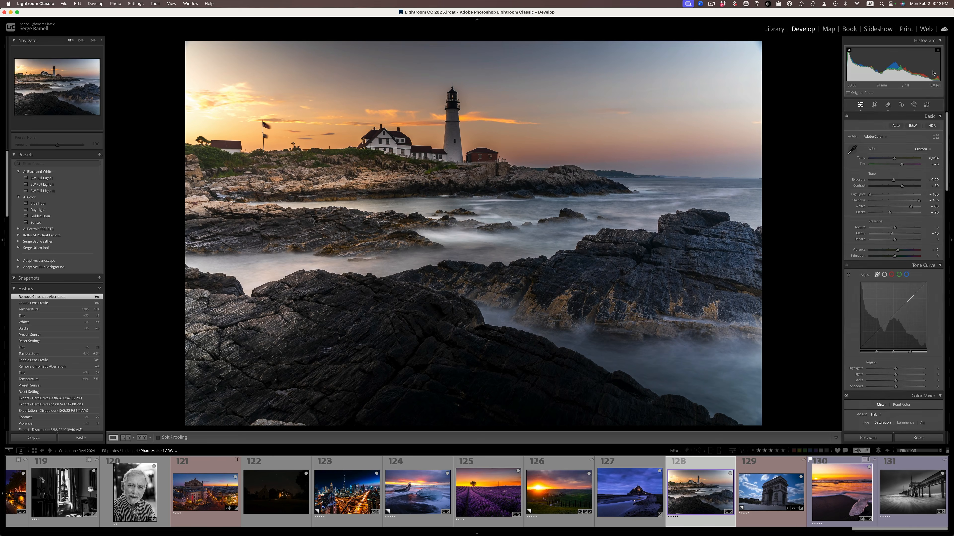
pyautogui.moveTo(894, 160); pyautogui.dragTo(897, 158)
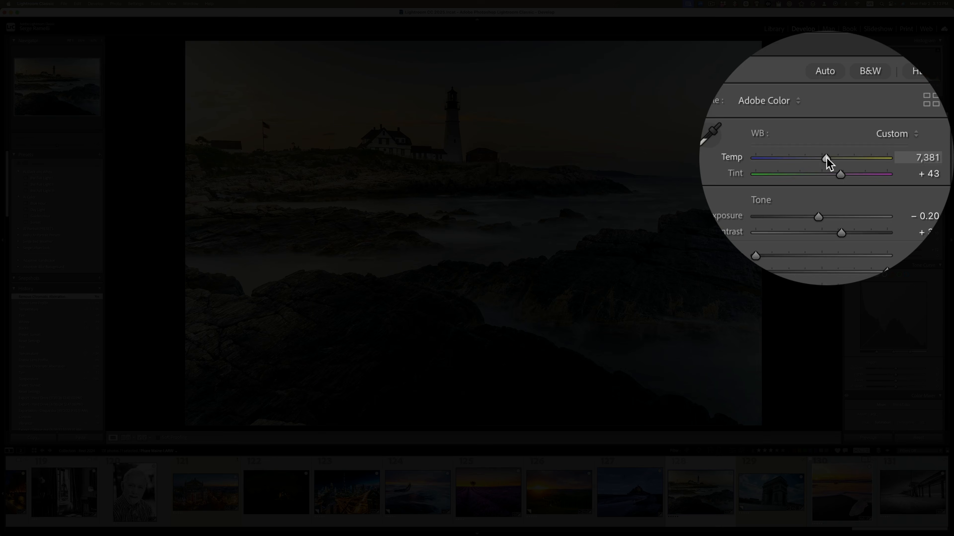
pyautogui.moveTo(832, 165); pyautogui.dragTo(834, 165)
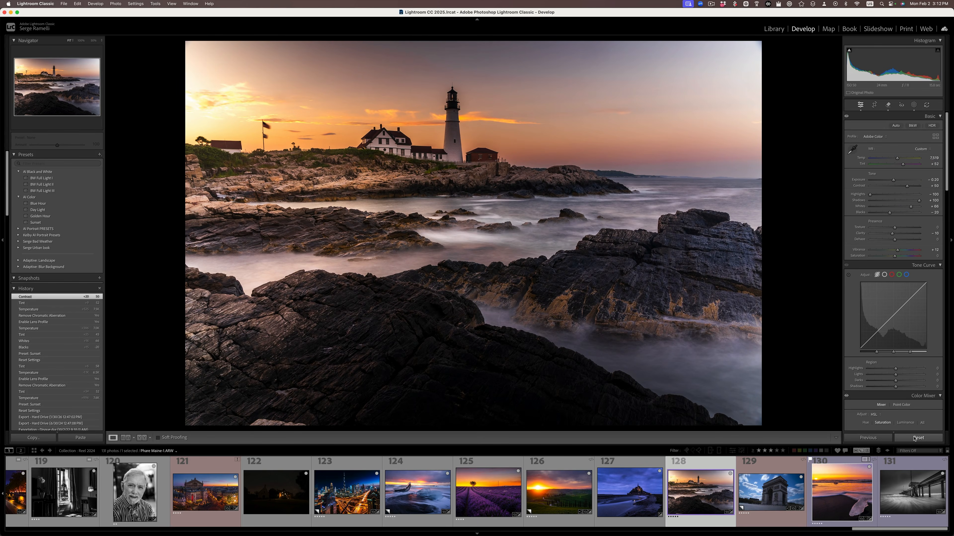
pyautogui.press('super')
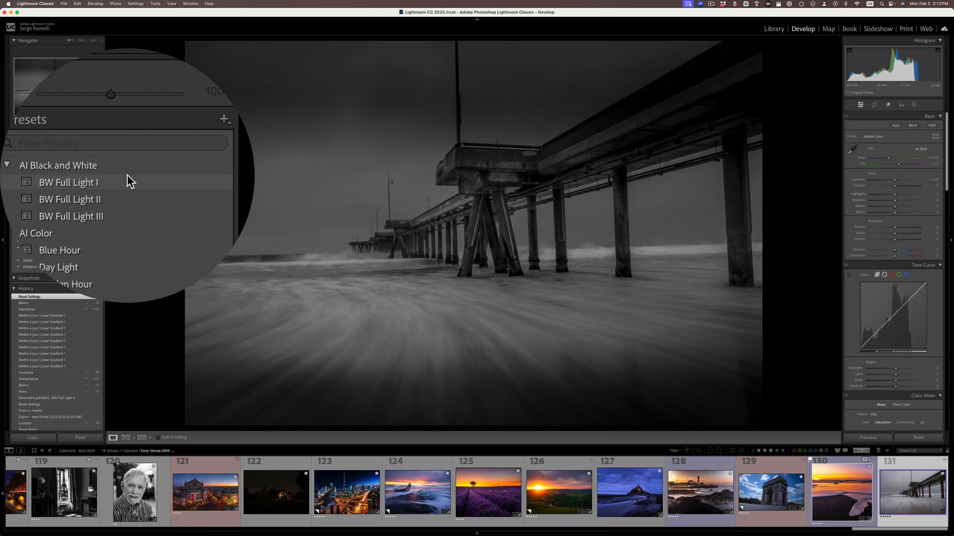
# Step: Apply the preset BW Full Light I to the pier photo, set Blacks to -65, and raise Whites and Temp
pyautogui.click(63, 177)
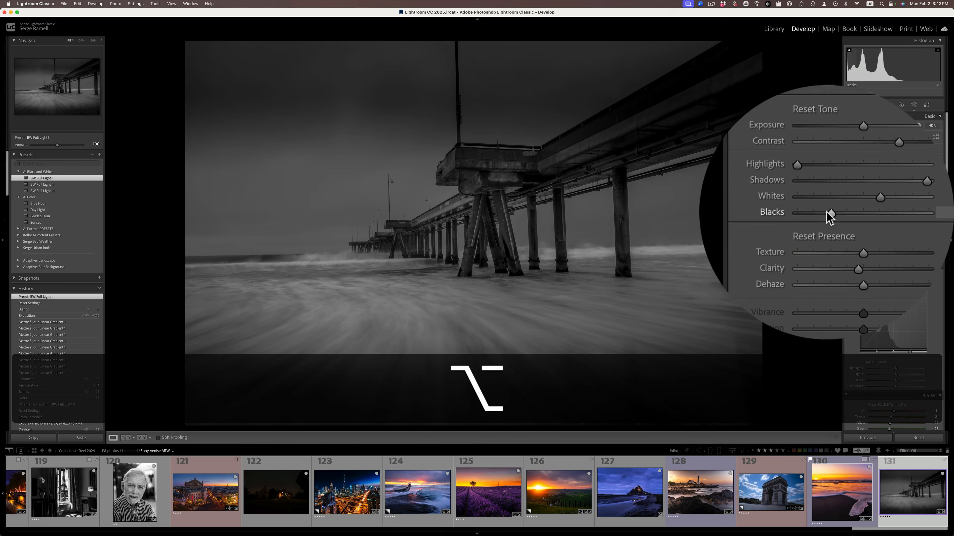
pyautogui.keyDown('alt'); pyautogui.click(882, 212); pyautogui.keyUp('alt')
pyautogui.moveTo(827, 214); pyautogui.dragTo(826, 214)
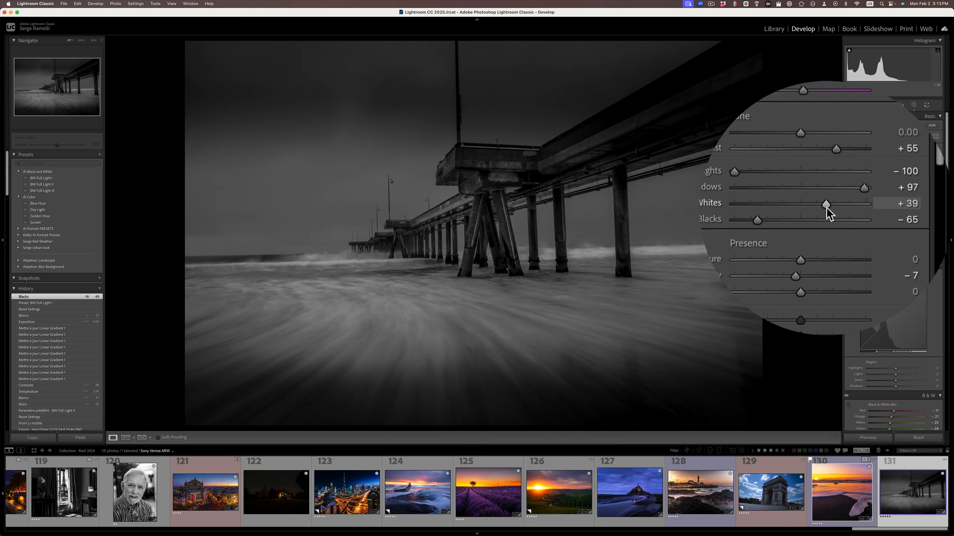
pyautogui.moveTo(827, 209); pyautogui.dragTo(831, 209)
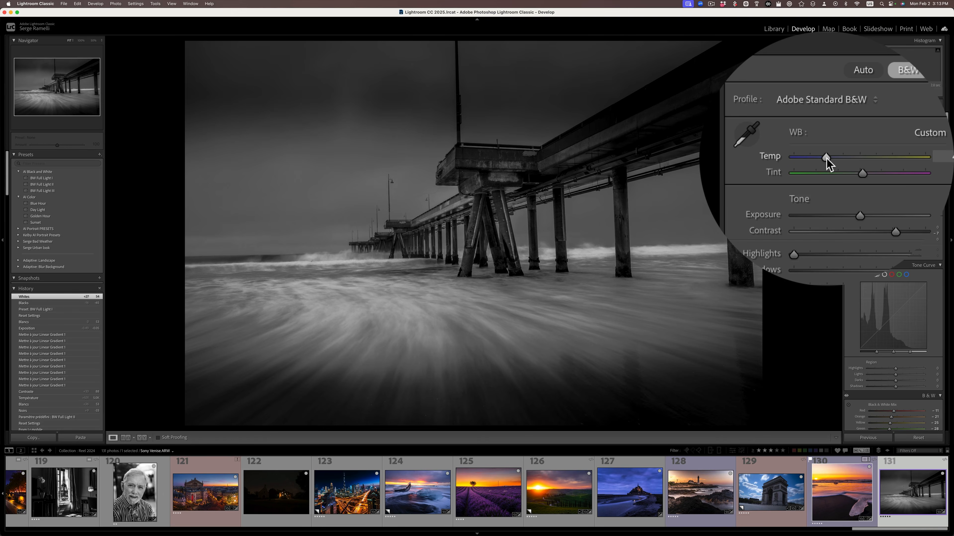
pyautogui.moveTo(826, 159); pyautogui.dragTo(826, 160)
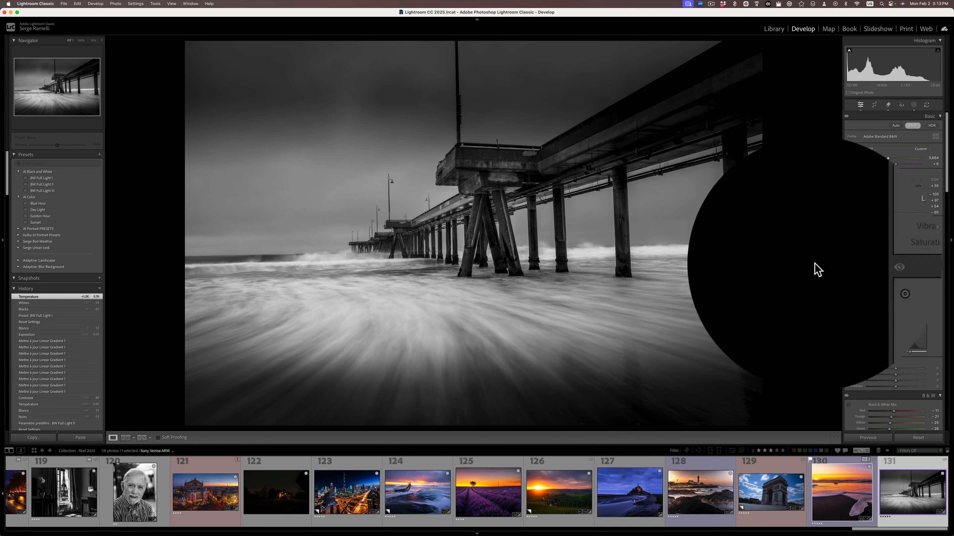
# Step: Widen the pier photo's Left Corner linear gradient mask and shift it outward to the lower-left corner of the image
pyautogui.click(914, 104)
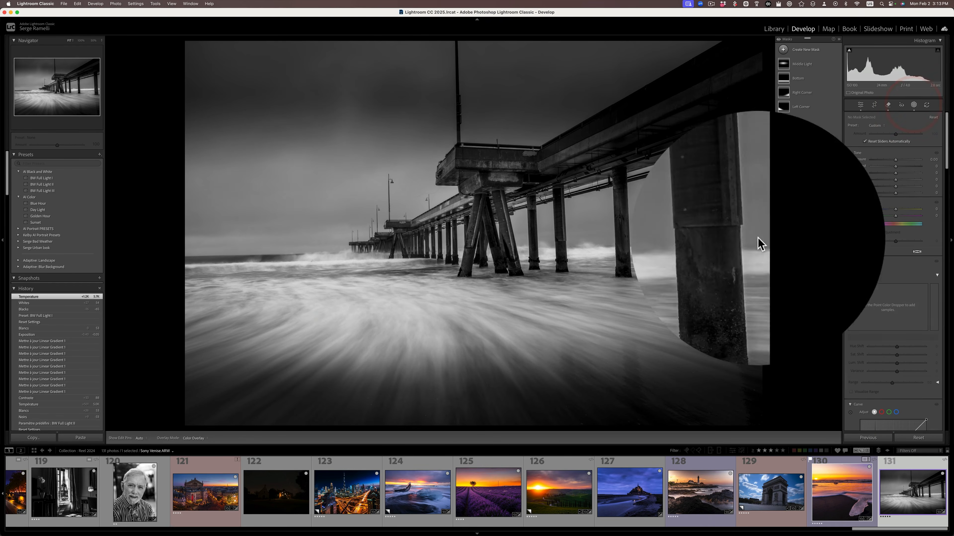
pyautogui.click(303, 356)
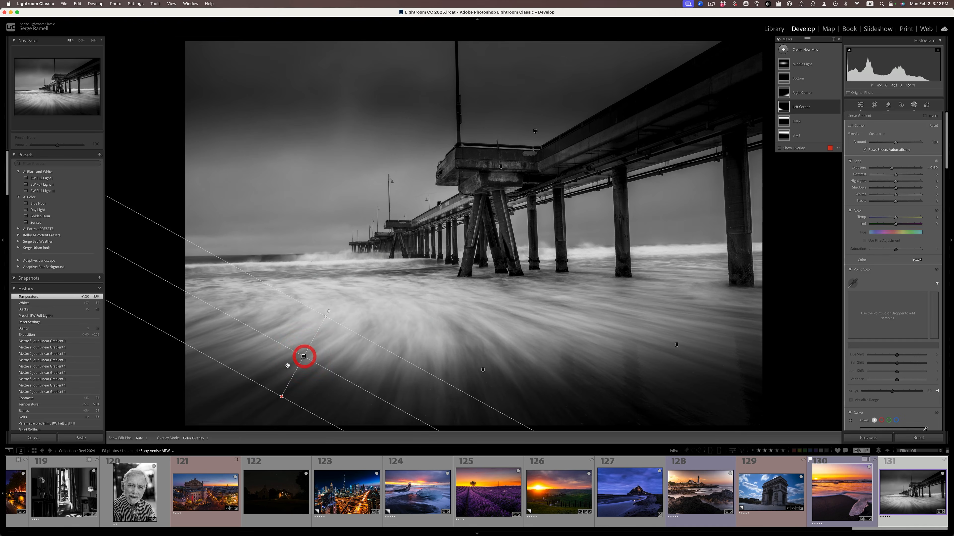
pyautogui.moveTo(327, 318); pyautogui.dragTo(416, 146)
pyautogui.moveTo(348, 272); pyautogui.dragTo(236, 348)
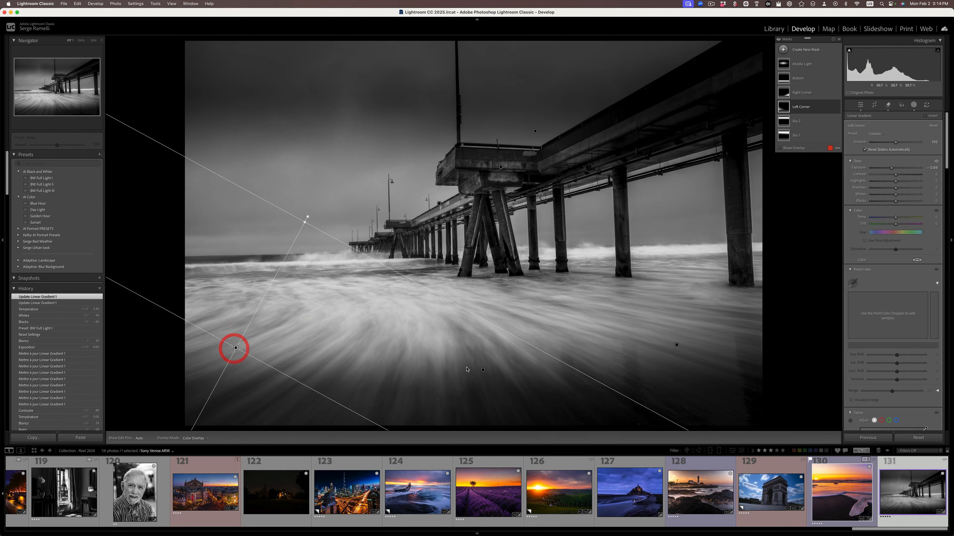
# Step: Widen the Bottom linear gradient mask and shift it down toward the lower edge of the pier photo
pyautogui.click(483, 370)
pyautogui.moveTo(483, 341); pyautogui.dragTo(484, 180)
pyautogui.moveTo(481, 289); pyautogui.dragTo(483, 398)
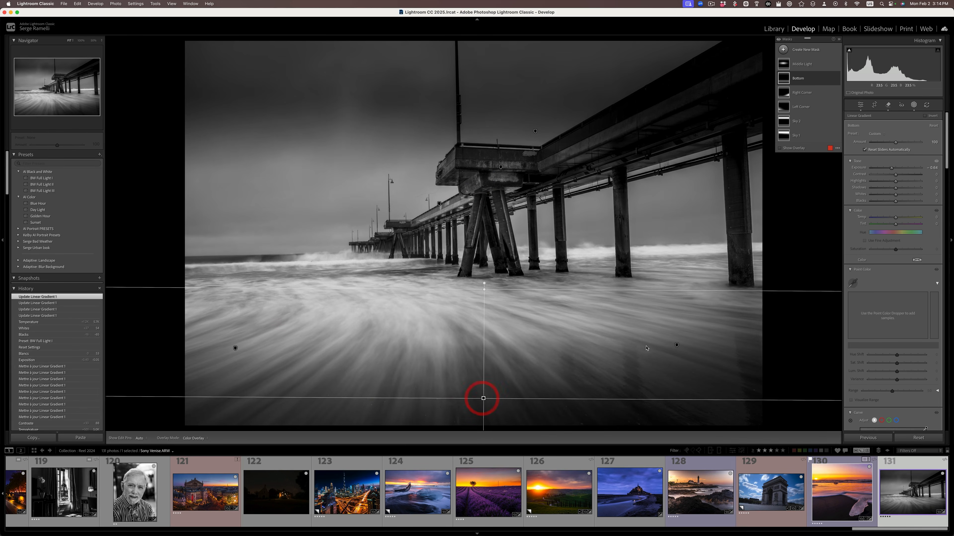
# Step: Widen the Right Corner linear gradient mask and shift it outward to the lower-right corner of the pier photo
pyautogui.click(676, 345)
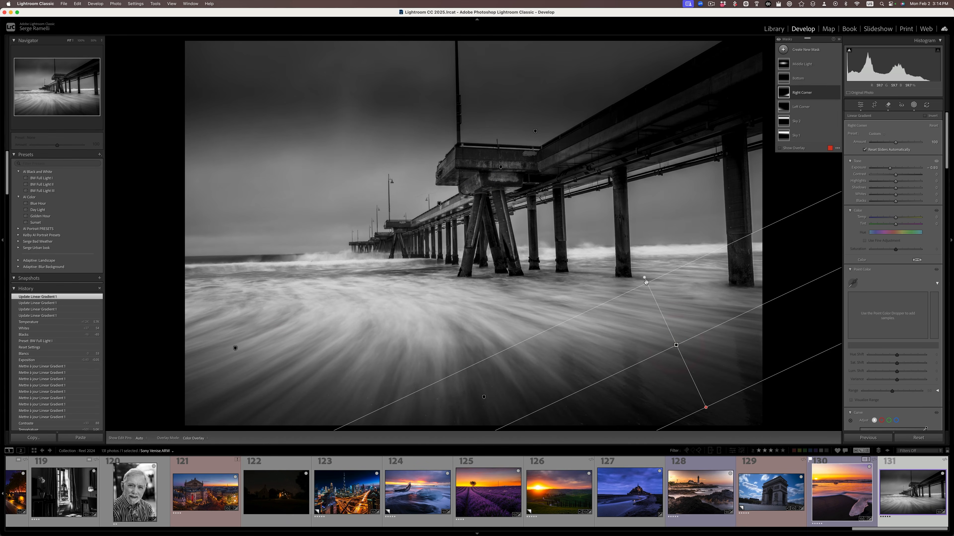
pyautogui.moveTo(645, 278); pyautogui.dragTo(614, 212)
pyautogui.moveTo(659, 309); pyautogui.dragTo(709, 406)
pyautogui.moveTo(686, 367); pyautogui.dragTo(685, 369)
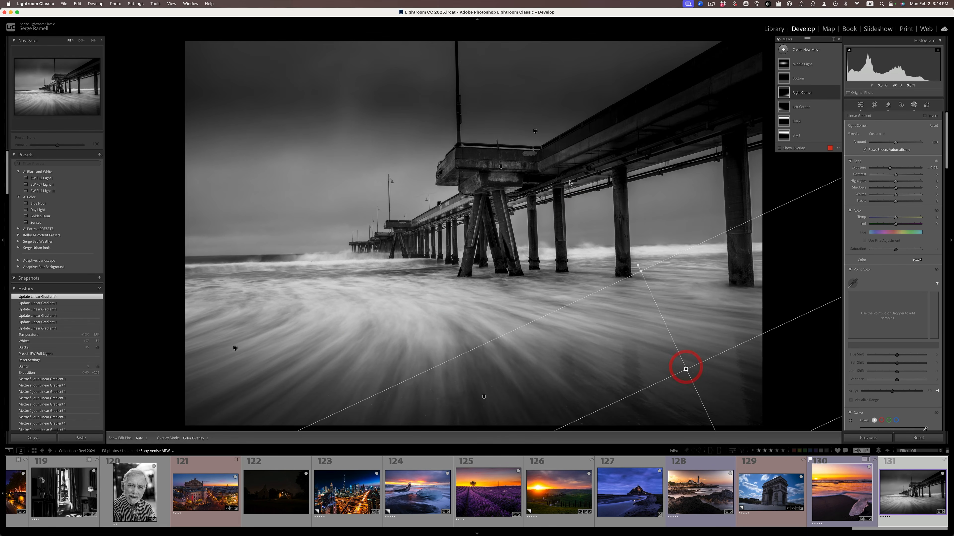
# Step: Move the Sky 2 linear gradient mask up near the top edge of the pier photo's sky and widen its transition
pyautogui.click(535, 131)
pyautogui.moveTo(535, 130); pyautogui.dragTo(374, 137)
pyautogui.moveTo(371, 176); pyautogui.dragTo(372, 293)
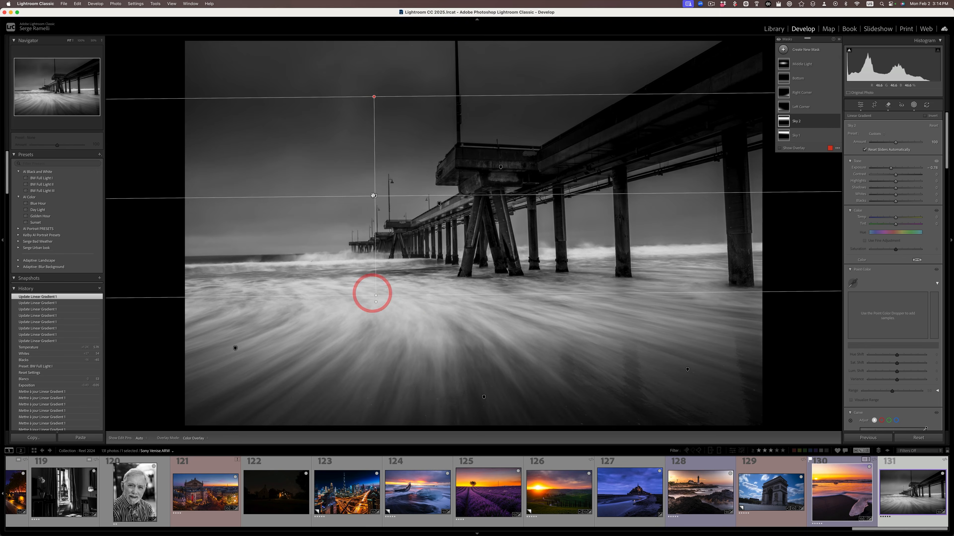
pyautogui.moveTo(374, 196); pyautogui.dragTo(375, 60)
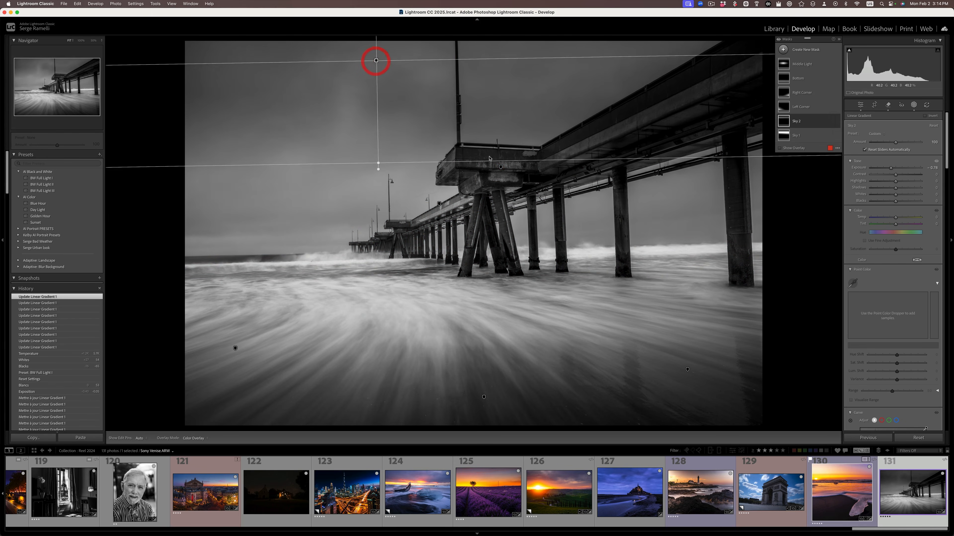
# Step: Reposition the Sky 1 linear gradient mask over the pier photo's sky
pyautogui.click(501, 168)
pyautogui.moveTo(501, 168); pyautogui.dragTo(499, 173)
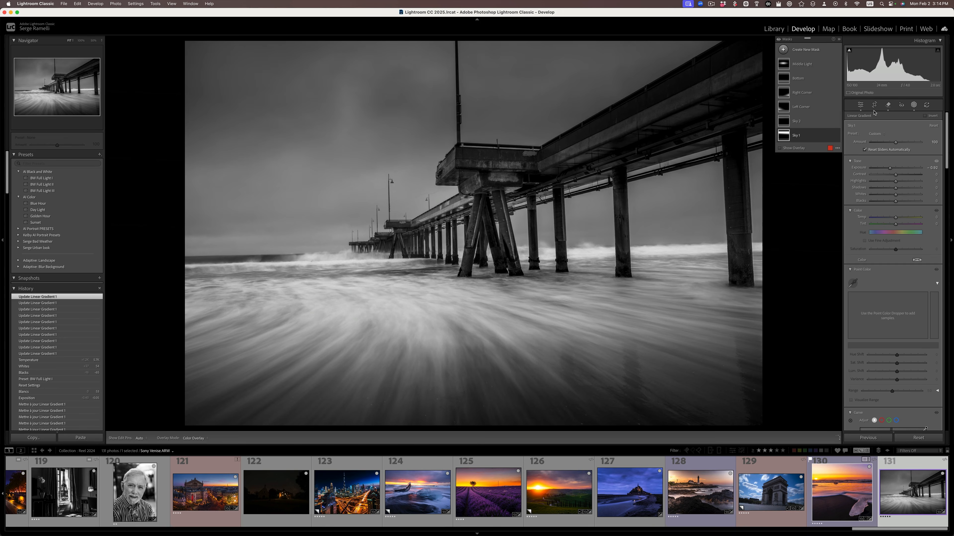
# Step: Fine-tune the pier photo's Whites, set Contrast to +73, and reset all edits to view the original
pyautogui.click(861, 105)
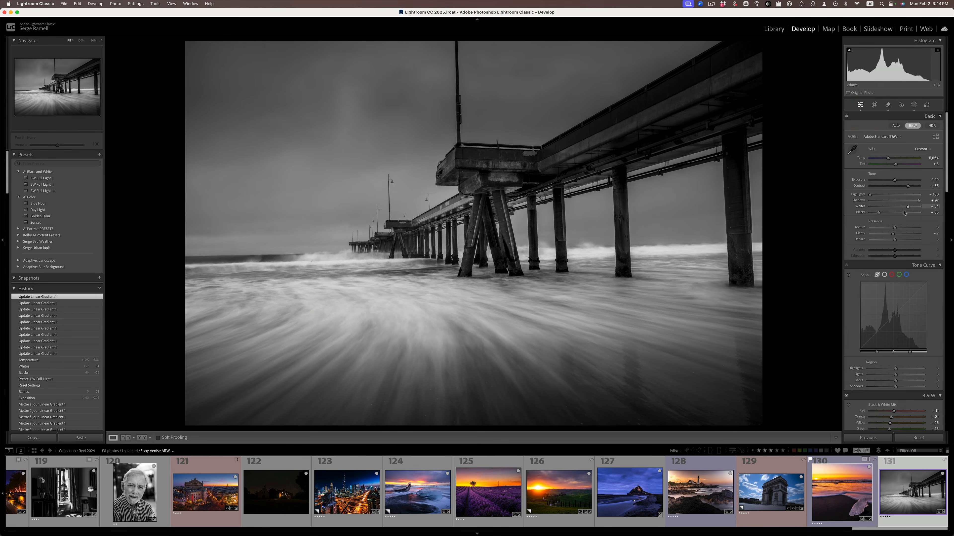
pyautogui.moveTo(909, 209); pyautogui.dragTo(910, 209)
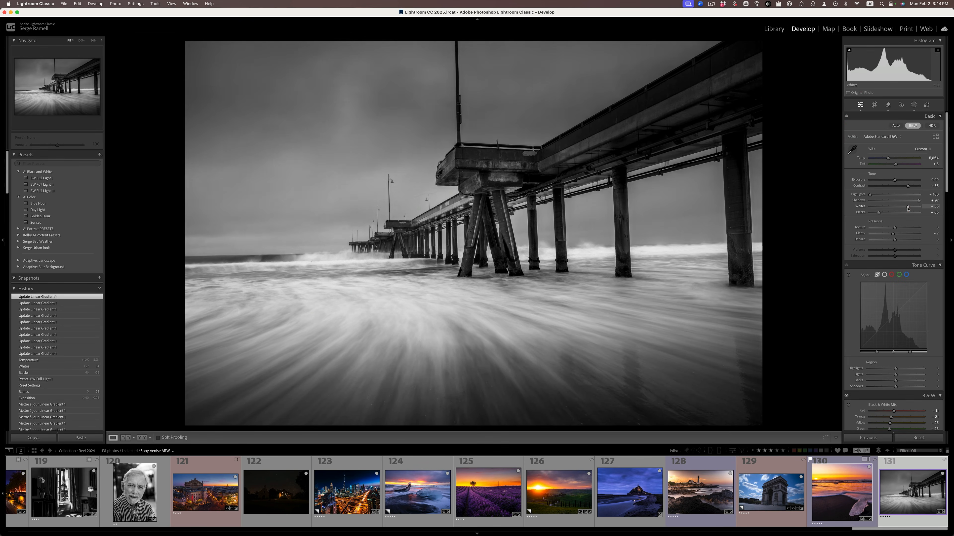
pyautogui.click(908, 209)
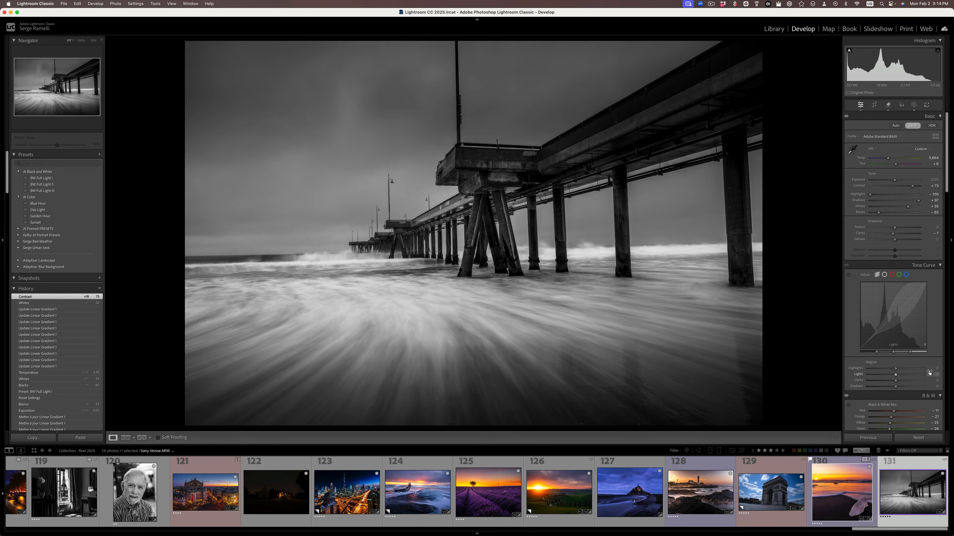
pyautogui.click(919, 438)
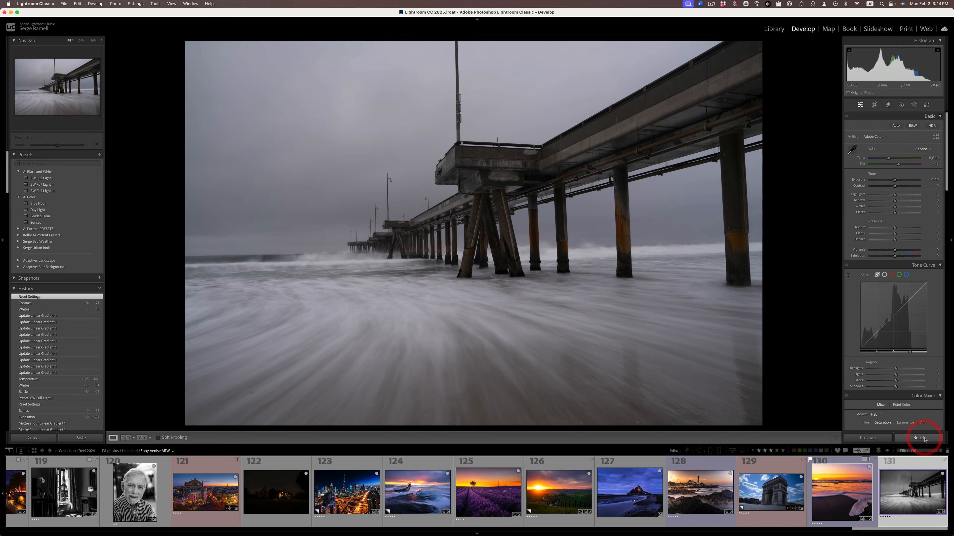